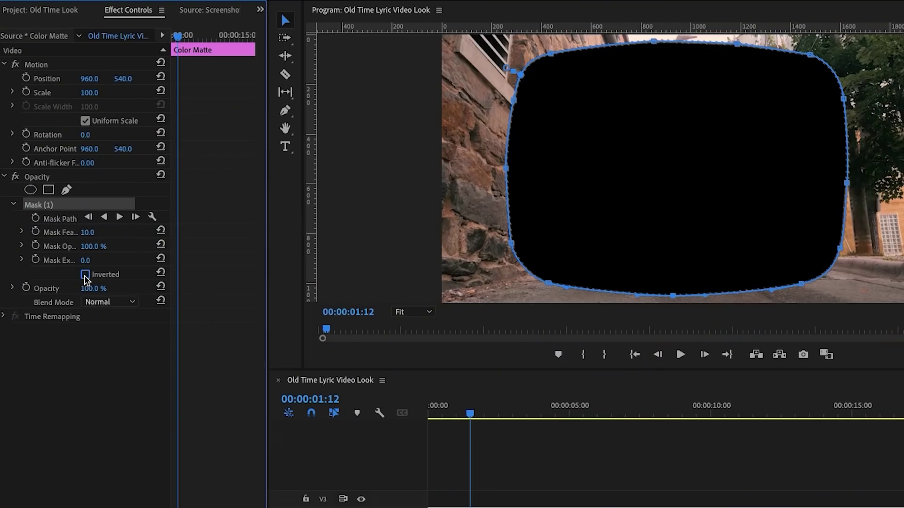
Step: Invert Mask (1), lower the Gaussian Blur, and set the film-scratch layer to Screen blending
{"action": "left_click", "coordinate": [85, 275]}
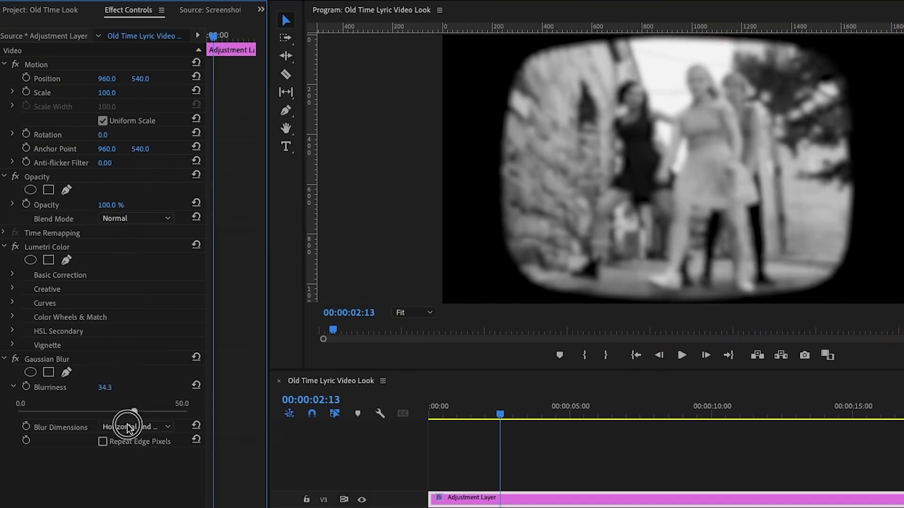
{"action": "left_click_drag", "start_coordinate": [121, 414], "coordinate": [51, 413]}
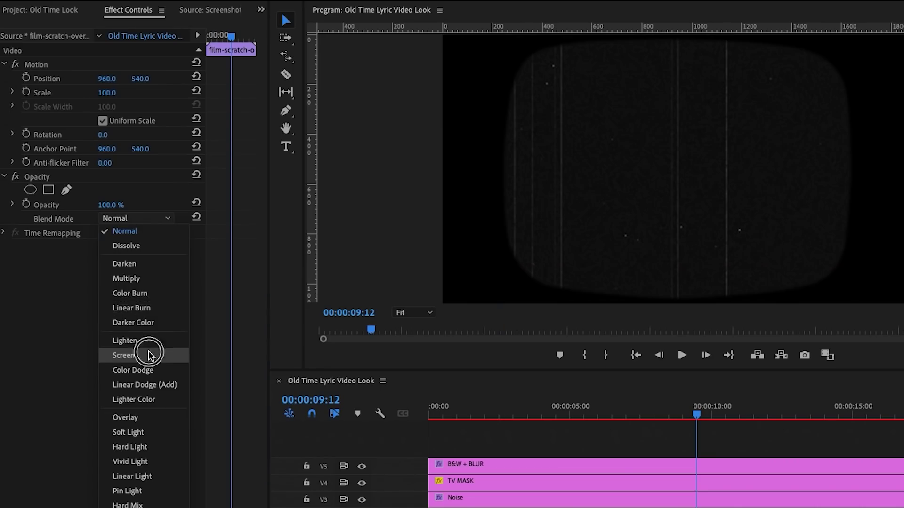
{"action": "left_click", "coordinate": [147, 355]}
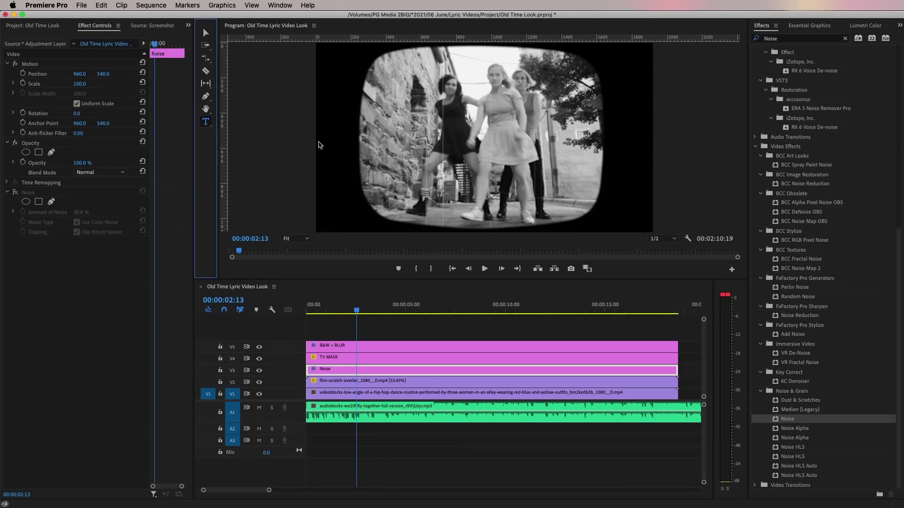
Step: Add the lyric title 'You and me together' and play back the animated titles
{"action": "left_click", "coordinate": [426, 188]}
{"action": "type", "text": "You and me together"}
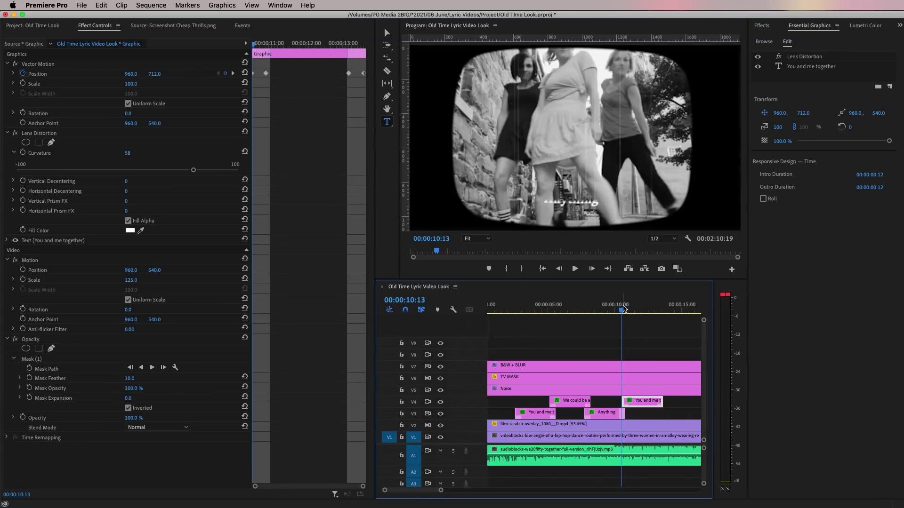
{"action": "left_click_drag", "start_coordinate": [623, 308], "coordinate": [619, 312]}
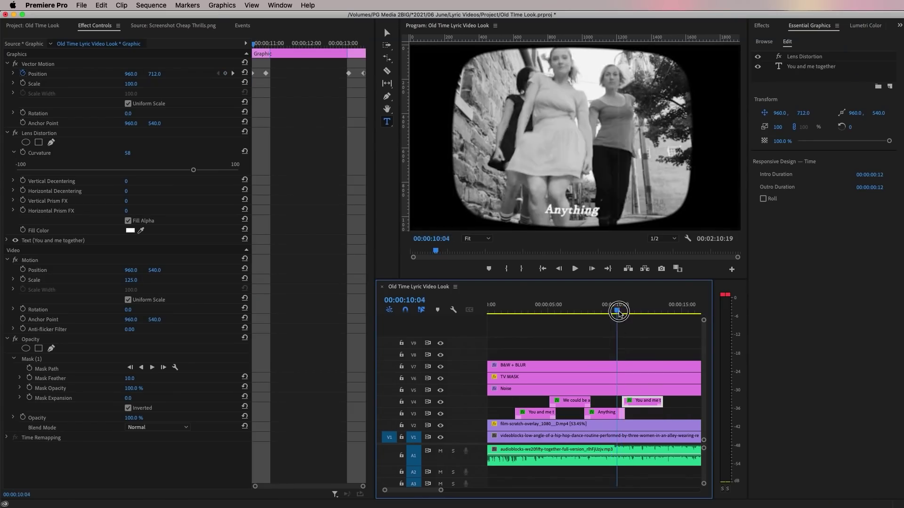
{"action": "key", "text": "space"}
{"action": "key", "text": "minus"}
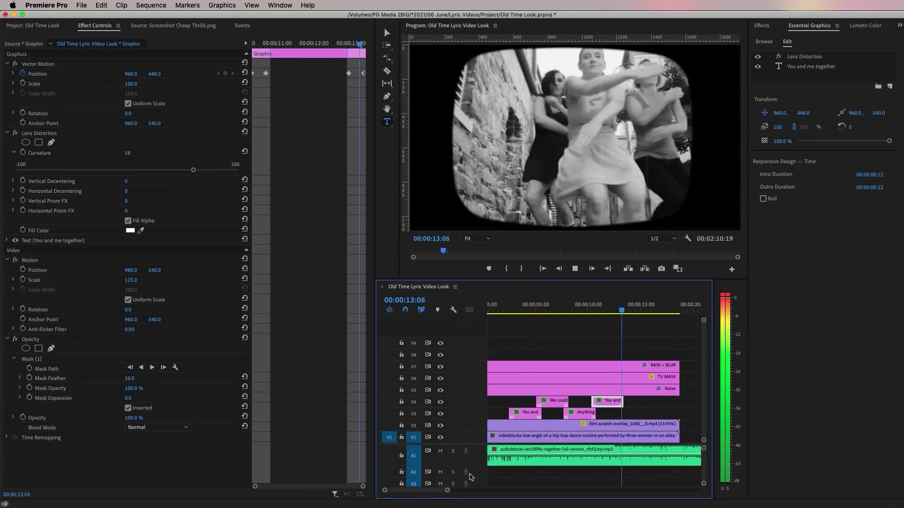
{"action": "left_click", "coordinate": [557, 402]}
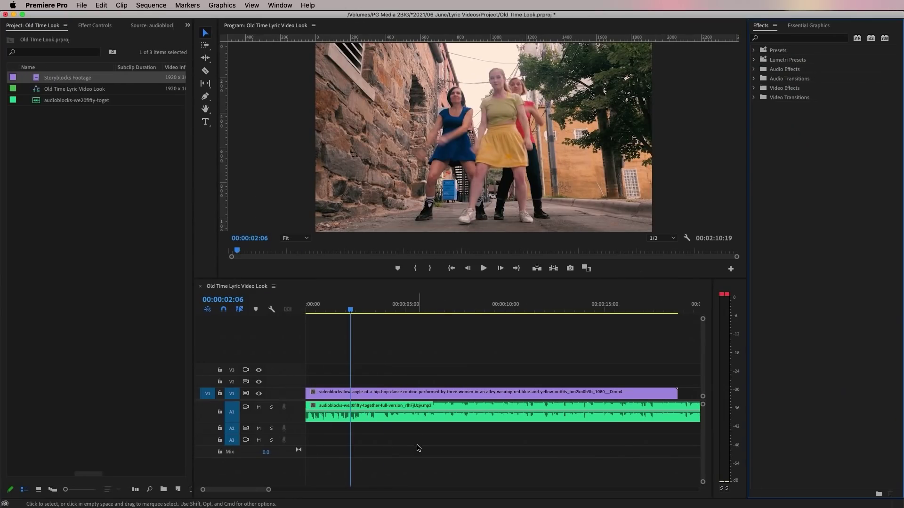
{"action": "left_click", "coordinate": [407, 440]}
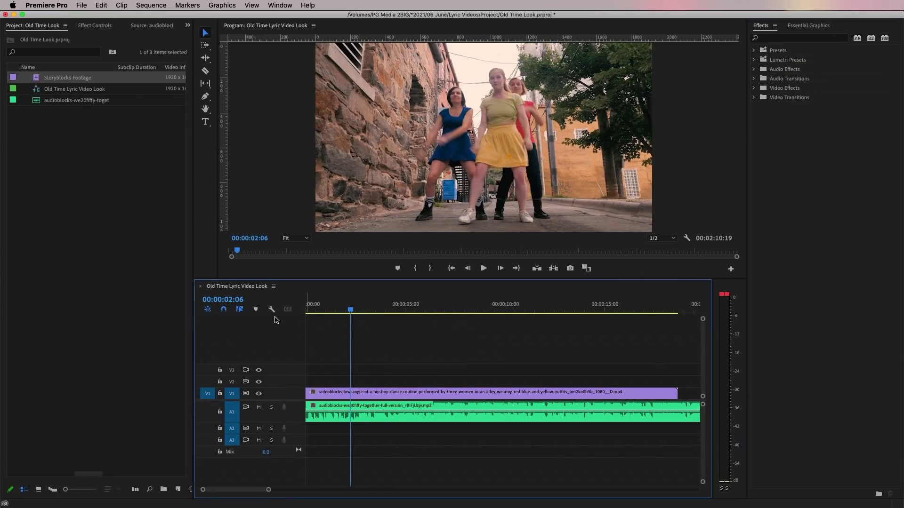
{"action": "left_click_drag", "start_coordinate": [370, 314], "coordinate": [284, 308]}
{"action": "key", "text": "space"}
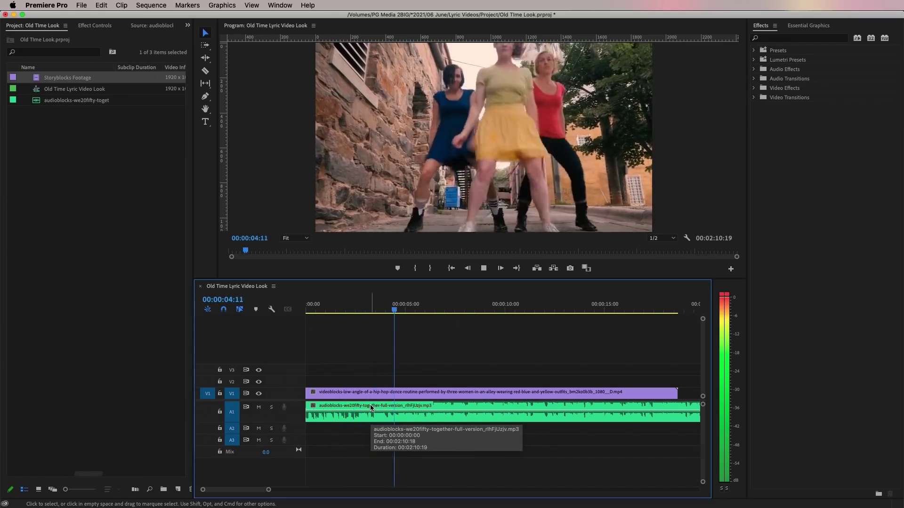
{"action": "key", "text": "space"}
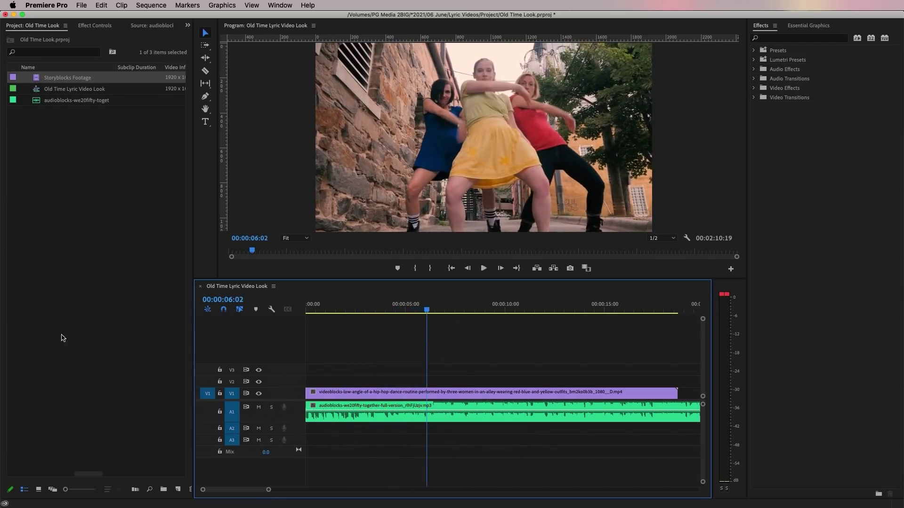
{"action": "left_click", "coordinate": [144, 409]}
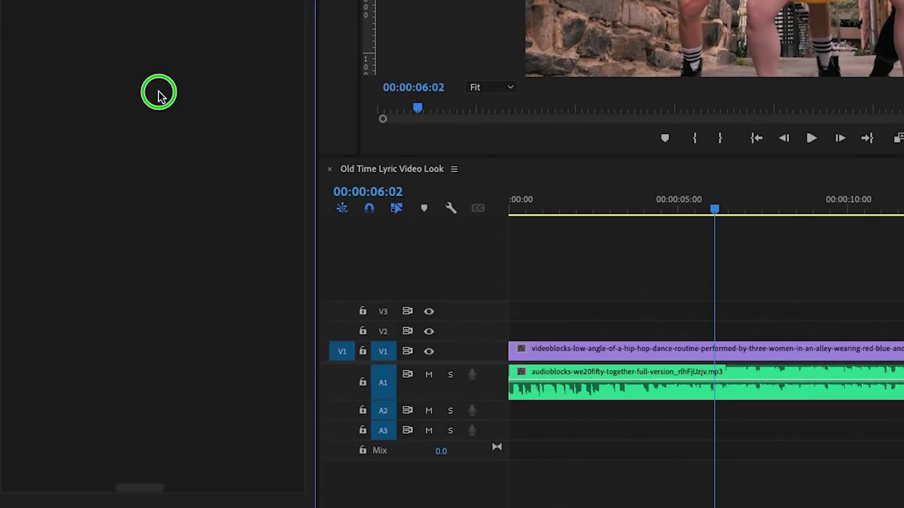
Step: Create a new black Color Matte in the Project panel
{"action": "right_click", "coordinate": [101, 243]}
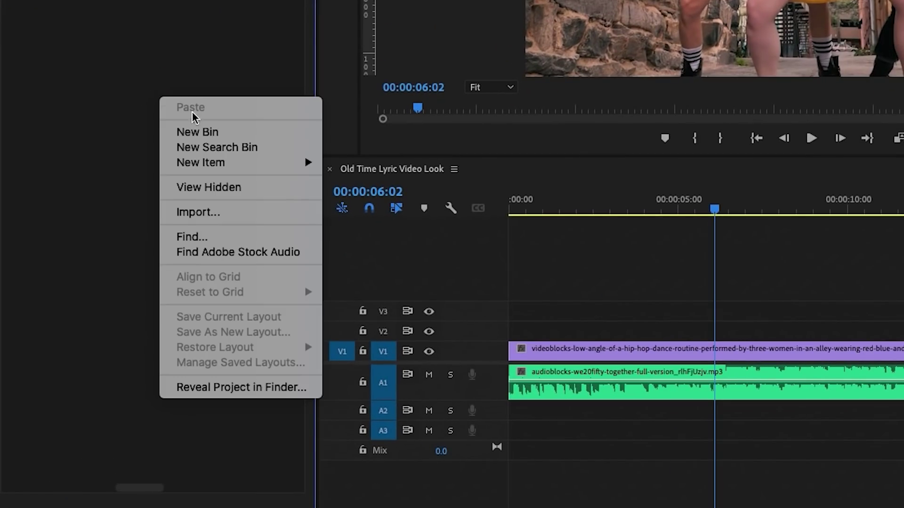
{"action": "mouse_move", "coordinate": [264, 170]}
{"action": "left_click", "coordinate": [454, 285]}
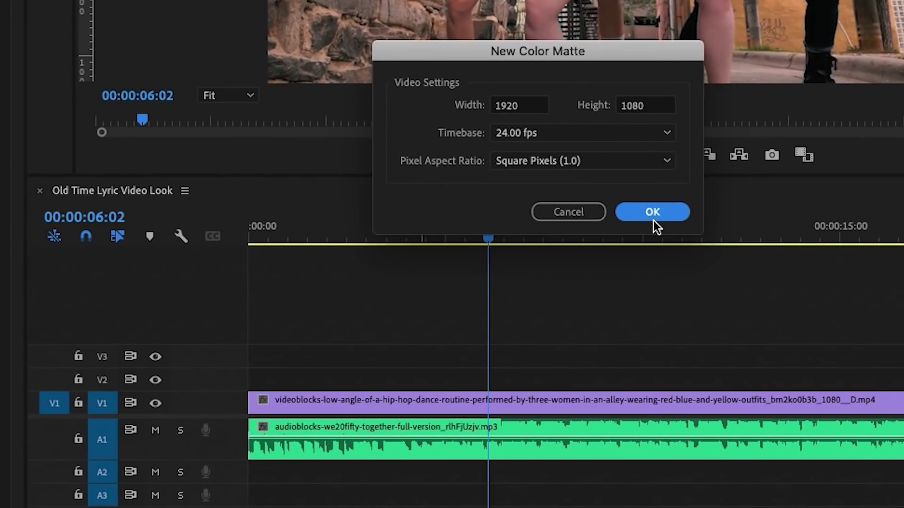
{"action": "left_click", "coordinate": [785, 199]}
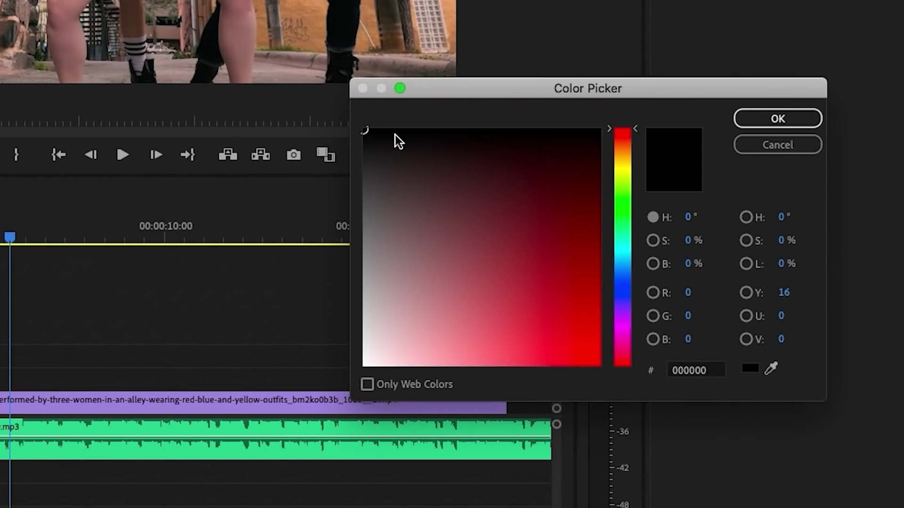
{"action": "left_click", "coordinate": [368, 134]}
{"action": "left_click", "coordinate": [777, 119]}
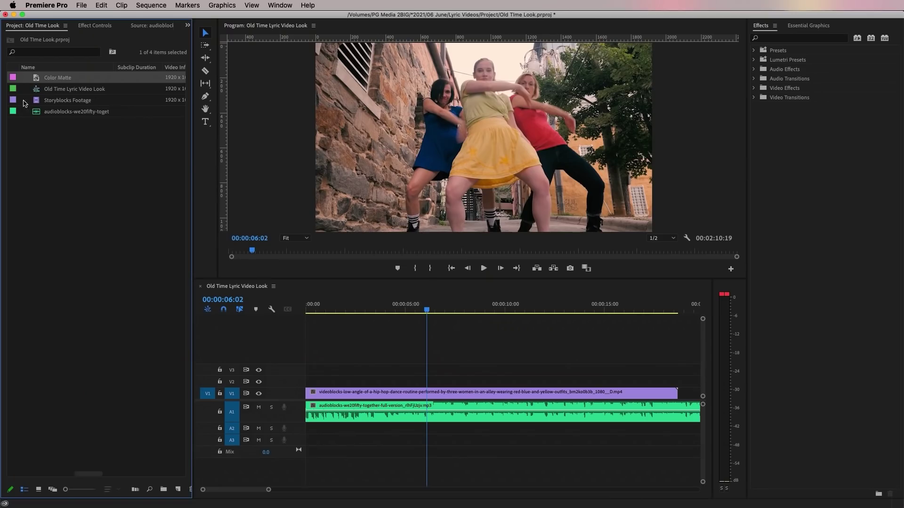
Step: Place the Color Matte on V2, extended to the dance clip's end, and show its effect properties
{"action": "left_click_drag", "start_coordinate": [57, 81], "coordinate": [292, 381]}
{"action": "left_click_drag", "start_coordinate": [404, 382], "coordinate": [676, 389]}
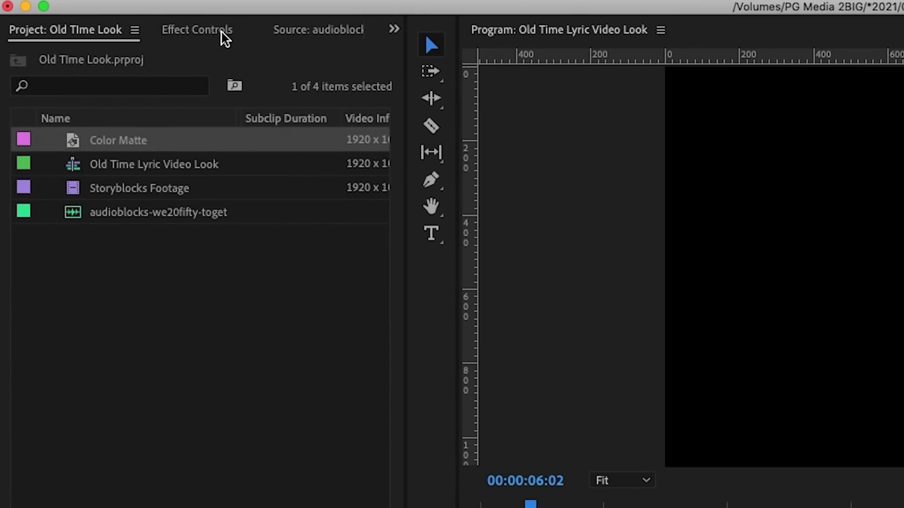
{"action": "left_click", "coordinate": [107, 26]}
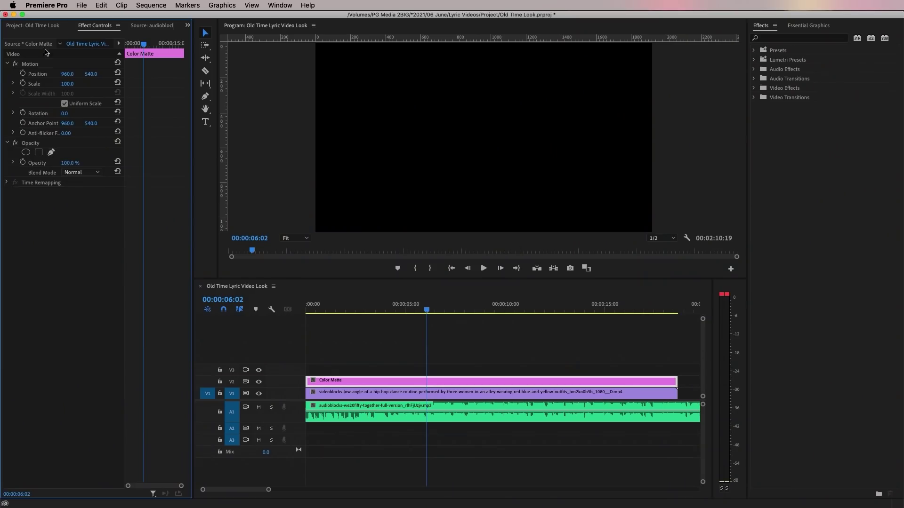
Step: Import Screenshot Cheap Thrills.png into the Project panel and preview it
{"action": "left_click", "coordinate": [37, 25]}
{"action": "left_click_drag", "start_coordinate": [468, 141], "coordinate": [59, 185]}
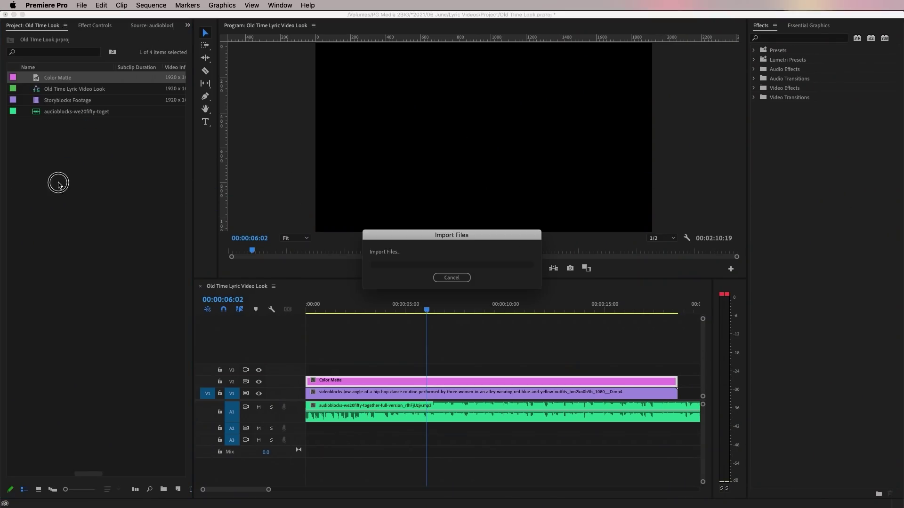
{"action": "double_click", "coordinate": [40, 89]}
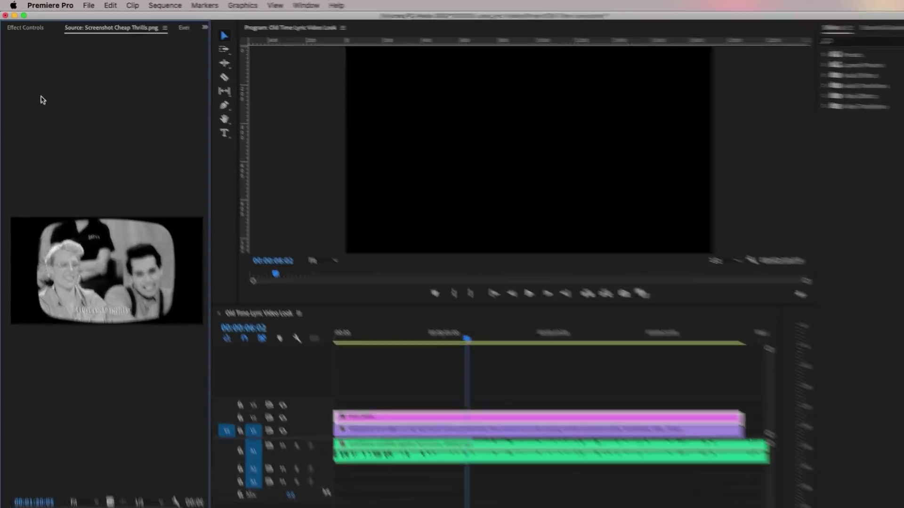
{"action": "left_click", "coordinate": [187, 25]}
{"action": "left_click", "coordinate": [204, 37]}
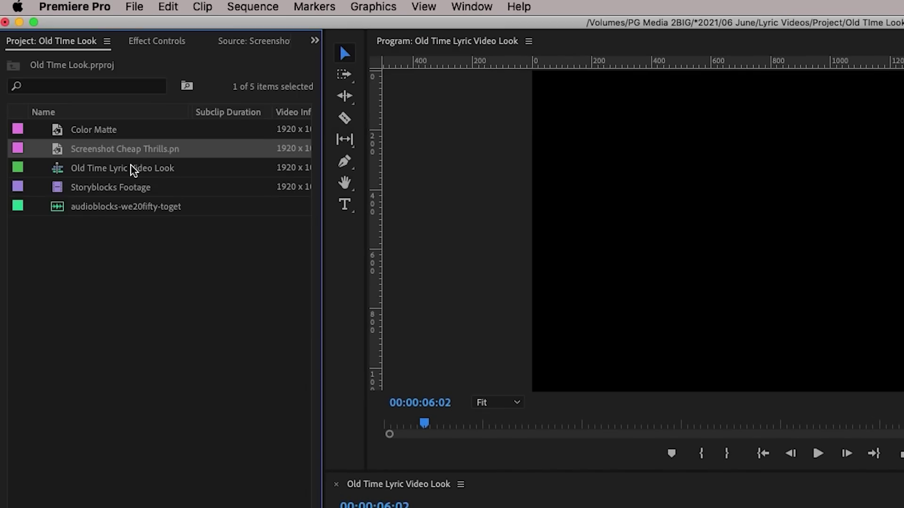
Step: Place the screenshot on V3 at the sequence start, then select the Color Matte clip
{"action": "left_click_drag", "start_coordinate": [125, 148], "coordinate": [500, 507]}
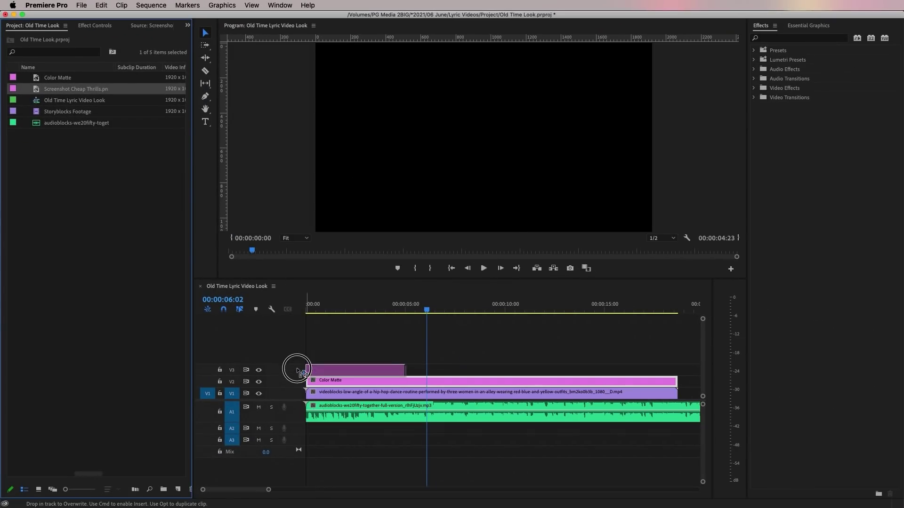
{"action": "left_click_drag", "start_coordinate": [297, 370], "coordinate": [297, 370]}
{"action": "left_click", "coordinate": [335, 311]}
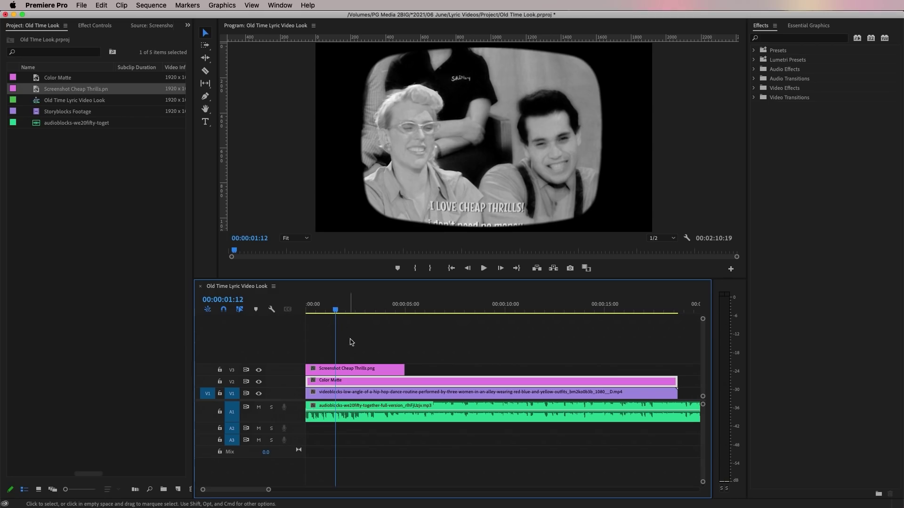
{"action": "left_click", "coordinate": [359, 372]}
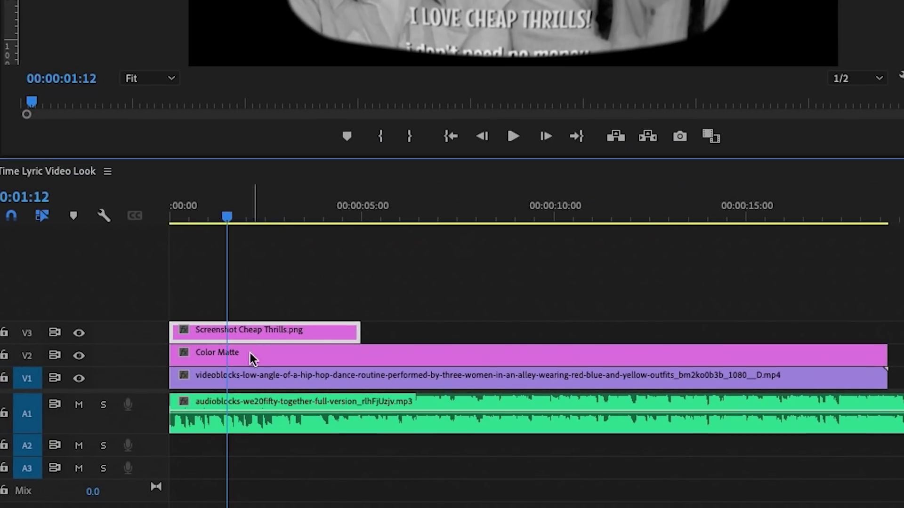
{"action": "left_click", "coordinate": [345, 383]}
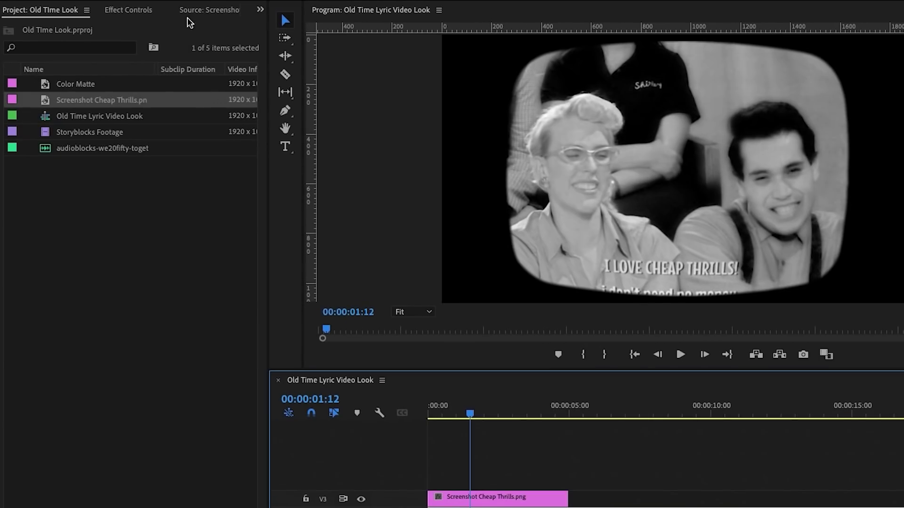
Step: Draw curved Bezier mask points around the screenshot's TV frame on the matte's Opacity
{"action": "left_click", "coordinate": [155, 13]}
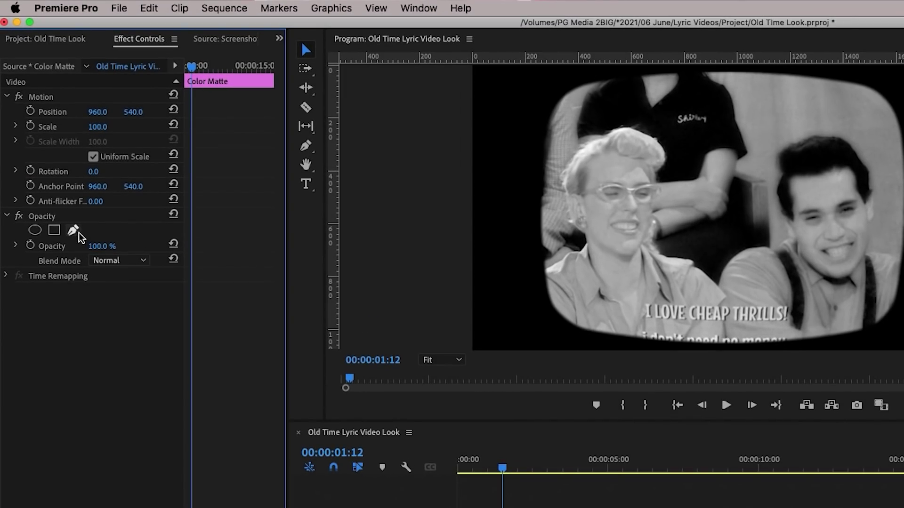
{"action": "left_click", "coordinate": [73, 232]}
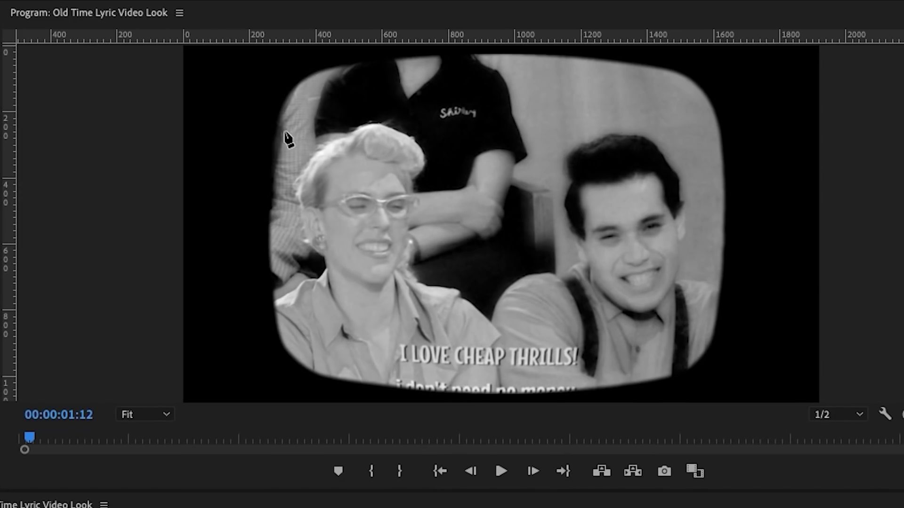
{"action": "left_click", "coordinate": [276, 125]}
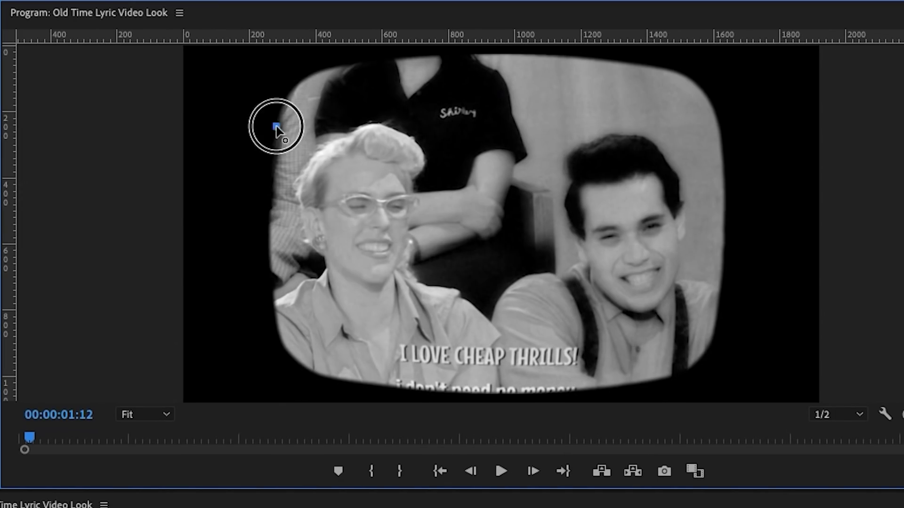
{"action": "left_click_drag", "start_coordinate": [330, 70], "coordinate": [375, 63]}
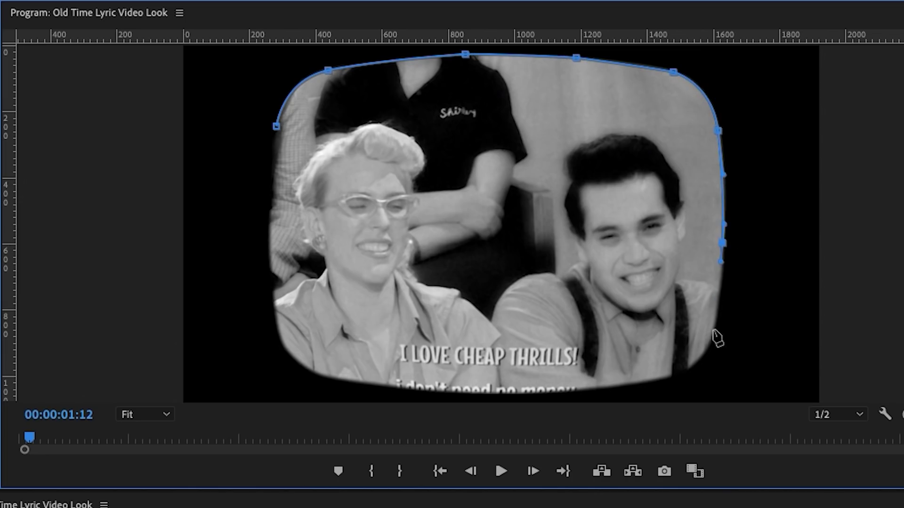
{"action": "left_click_drag", "start_coordinate": [495, 392], "coordinate": [470, 392]}
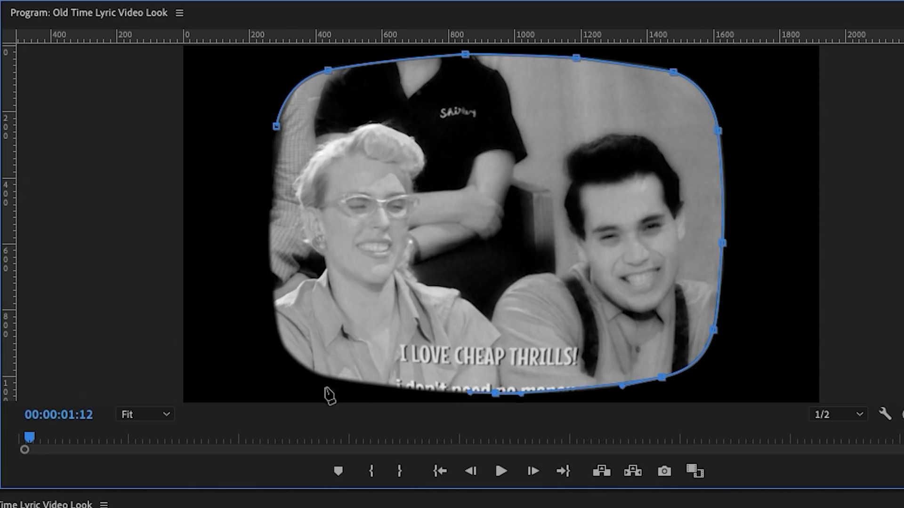
{"action": "left_click_drag", "start_coordinate": [275, 324], "coordinate": [272, 301]}
Step: Close and smooth the mask at the upper-left corner, then delete the reference screenshot
{"action": "left_click", "coordinate": [277, 124]}
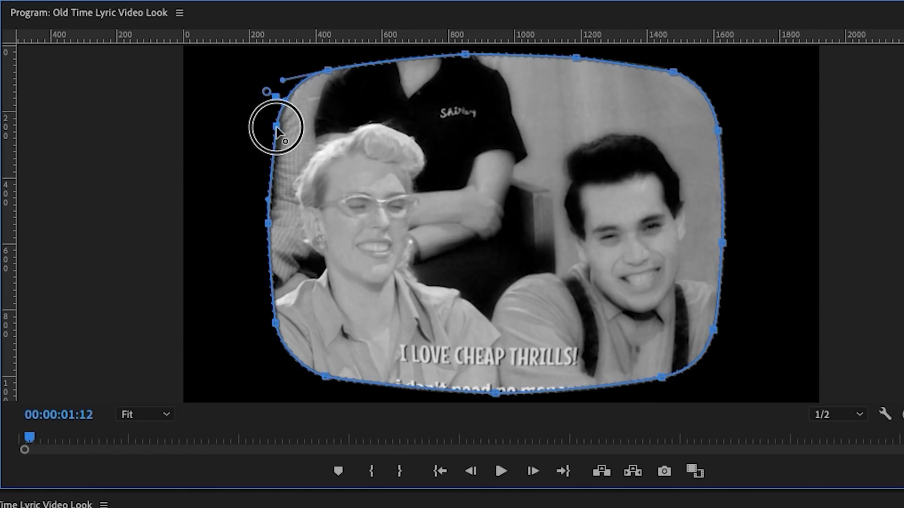
{"action": "mouse_move", "coordinate": [275, 146]}
{"action": "left_mouse_down"}
{"action": "mouse_move", "coordinate": [291, 125]}
{"action": "mouse_move", "coordinate": [284, 107]}
{"action": "mouse_move", "coordinate": [279, 135]}
{"action": "left_mouse_up"}
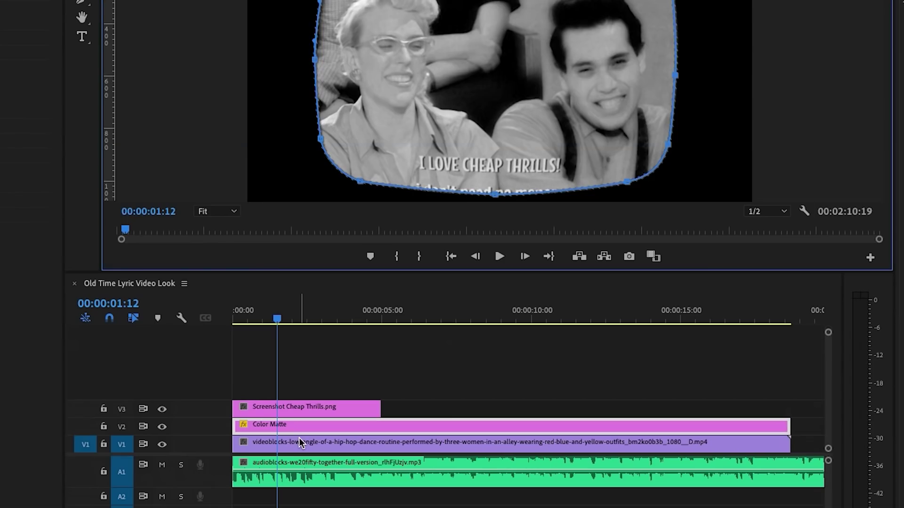
{"action": "left_click", "coordinate": [255, 410]}
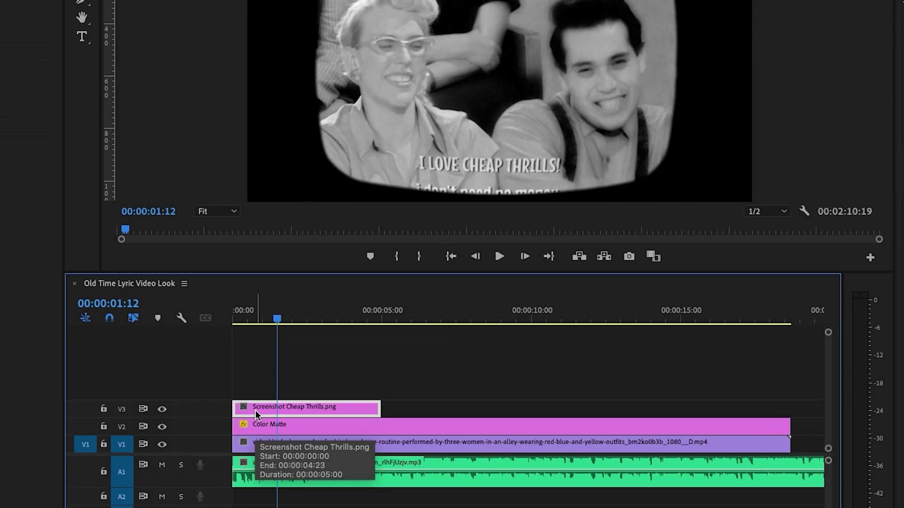
{"action": "key", "text": "Delete"}
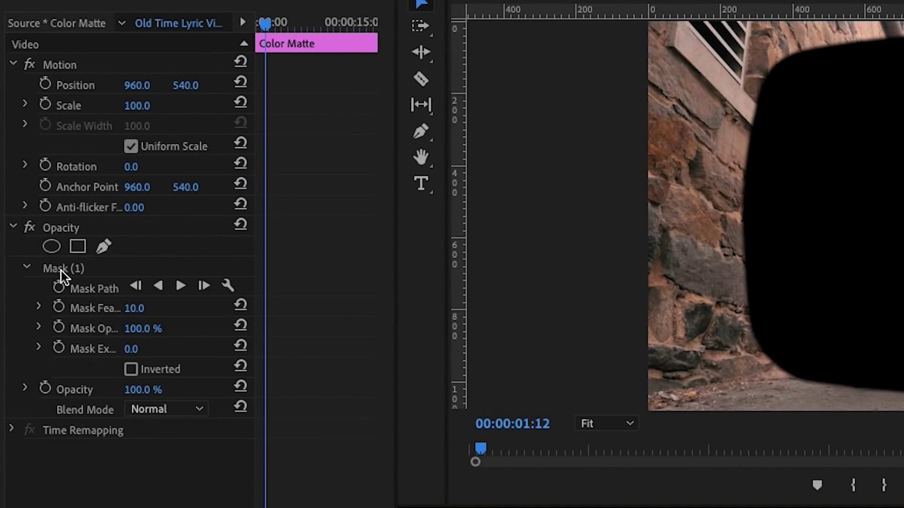
Step: Invert Mask (1) so the video shows inside, and set Mask Feather to about 8
{"action": "left_click", "coordinate": [61, 271]}
{"action": "left_click", "coordinate": [131, 370]}
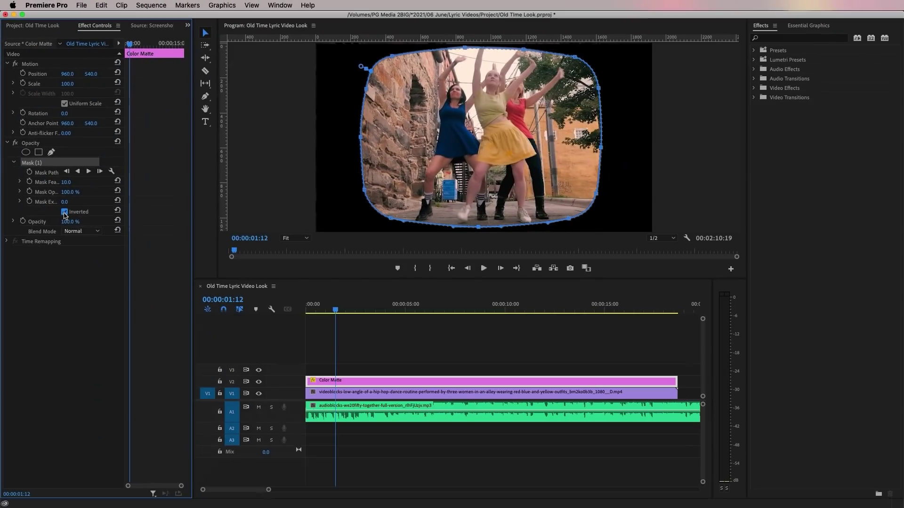
{"action": "left_click", "coordinate": [362, 345]}
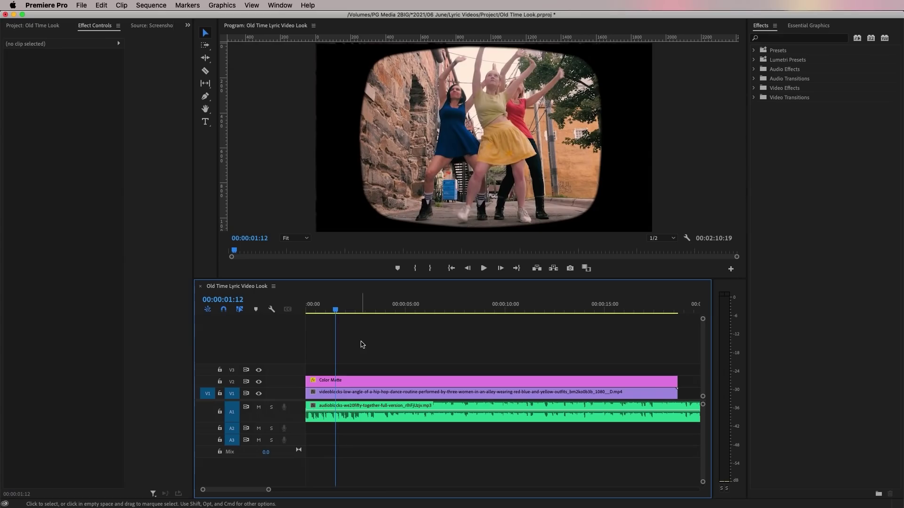
{"action": "left_click", "coordinate": [370, 384]}
{"action": "left_click_drag", "start_coordinate": [79, 185], "coordinate": [91, 185]}
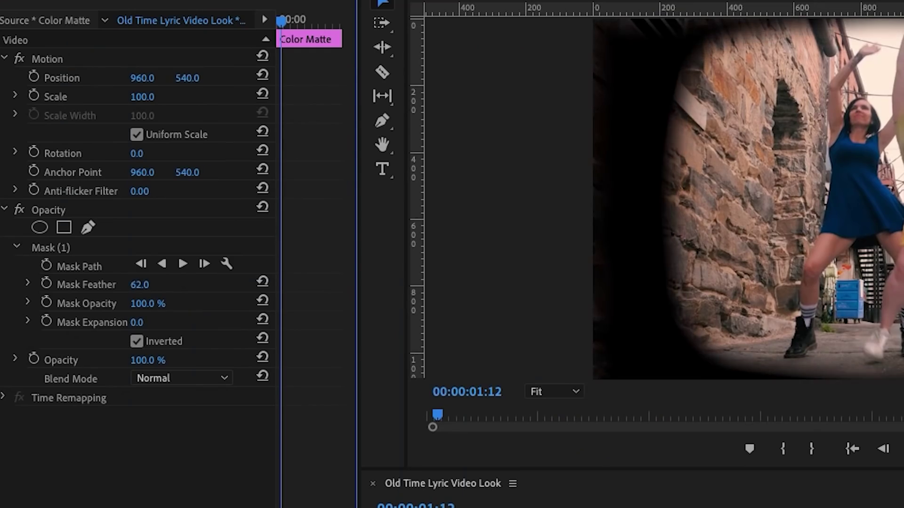
{"action": "mouse_move", "coordinate": [139, 284]}
{"action": "left_mouse_down"}
{"action": "mouse_move", "coordinate": [111, 284]}
{"action": "mouse_move", "coordinate": [140, 284]}
{"action": "left_mouse_up"}
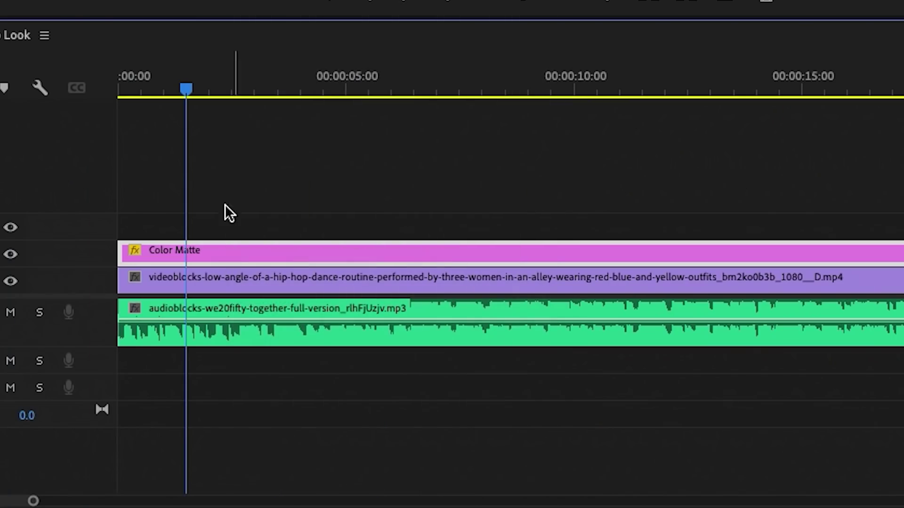
Step: Rename the Color Matte clip to 'TV MASK' with Alt+R
{"action": "left_click_drag", "start_coordinate": [210, 77], "coordinate": [233, 78]}
{"action": "left_click", "coordinate": [258, 254]}
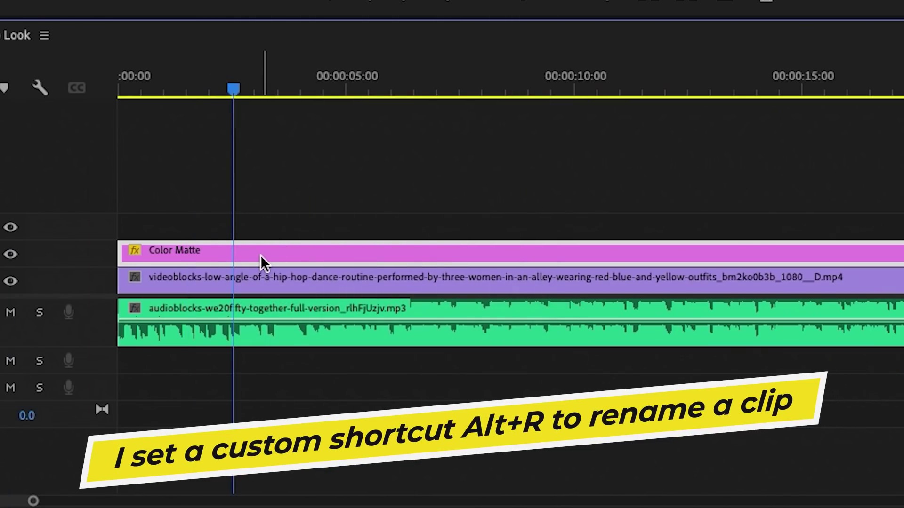
{"action": "key", "text": "alt+r"}
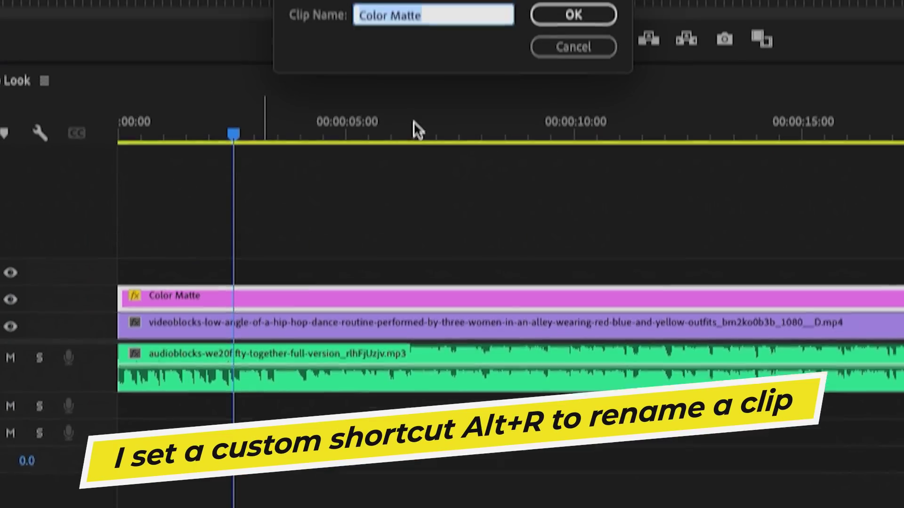
{"action": "type", "text": "TV MASK"}
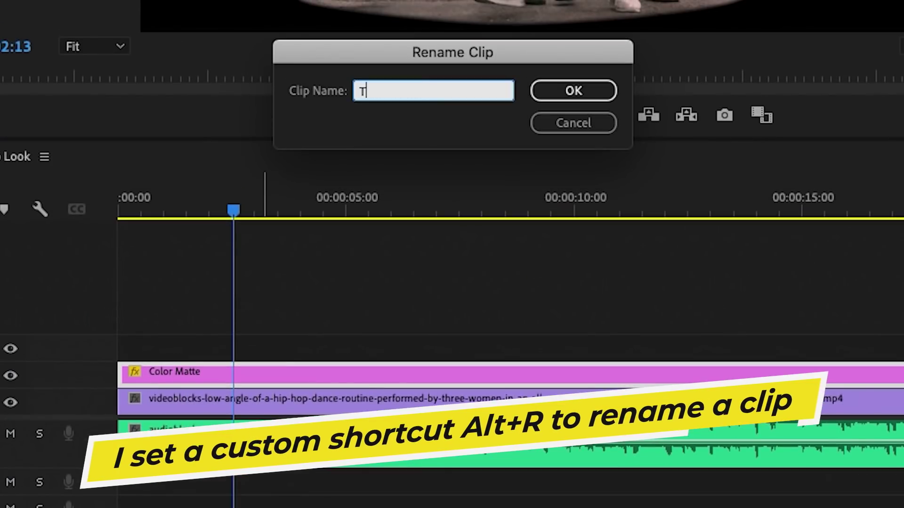
{"action": "key", "text": "Return"}
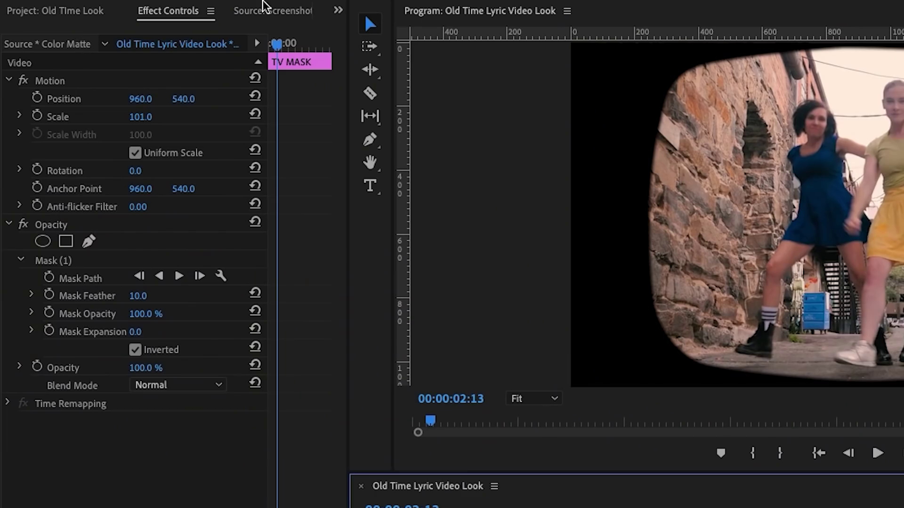
Step: Create a new Adjustment Layer in the Project panel with default settings
{"action": "left_click", "coordinate": [85, 11]}
{"action": "left_click", "coordinate": [134, 324]}
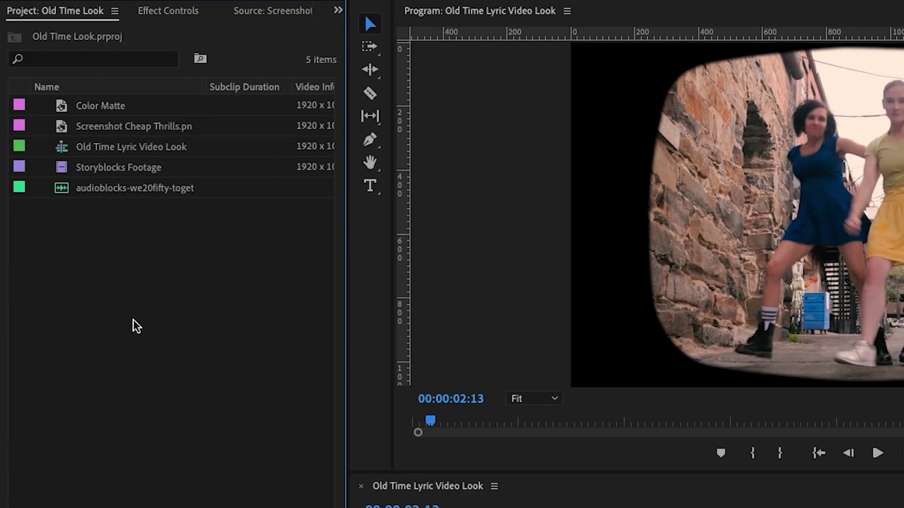
{"action": "right_click", "coordinate": [157, 335]}
{"action": "mouse_move", "coordinate": [203, 408]}
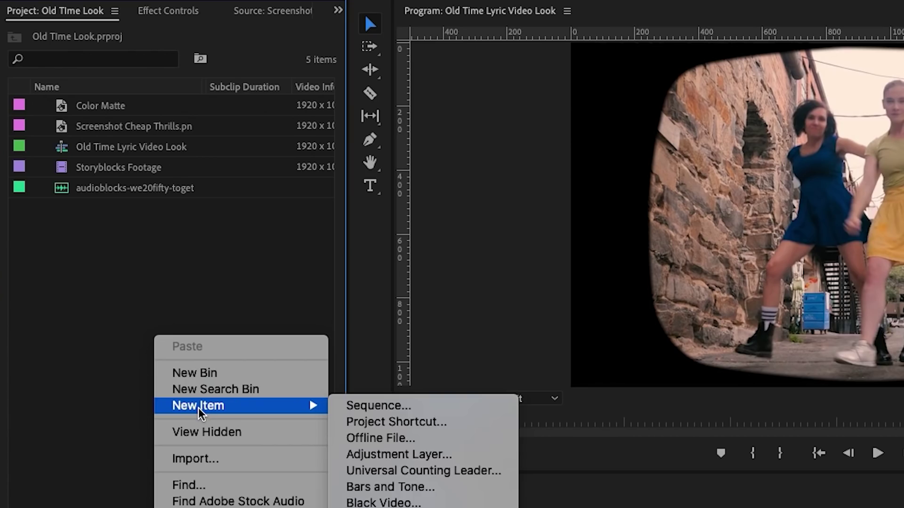
{"action": "left_click", "coordinate": [400, 454]}
{"action": "left_click", "coordinate": [889, 486]}
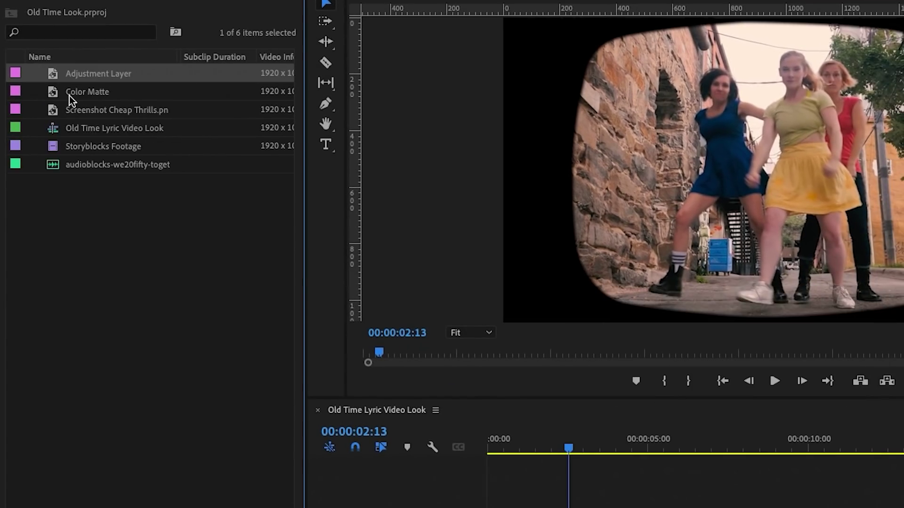
Step: Place the Adjustment Layer on V3 at the start, extended to the sequence end
{"action": "left_click_drag", "start_coordinate": [70, 74], "coordinate": [468, 507]}
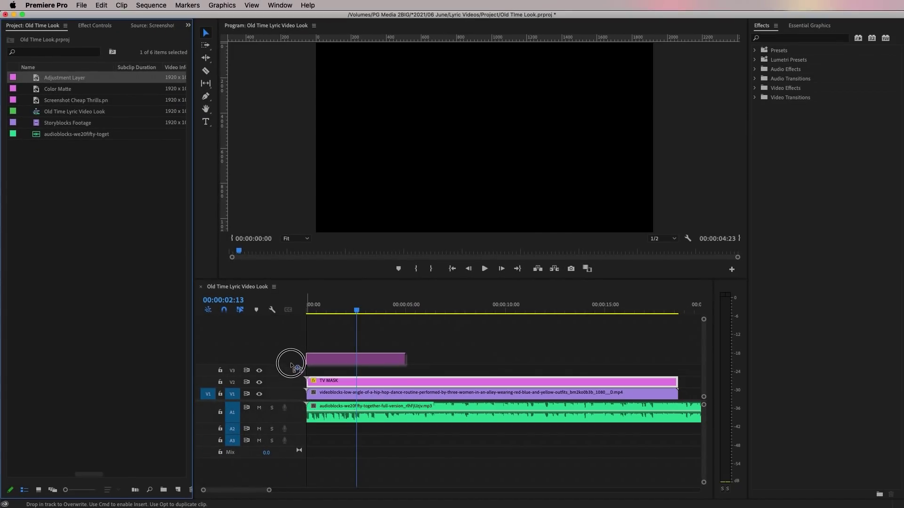
{"action": "left_click_drag", "start_coordinate": [290, 365], "coordinate": [293, 370]}
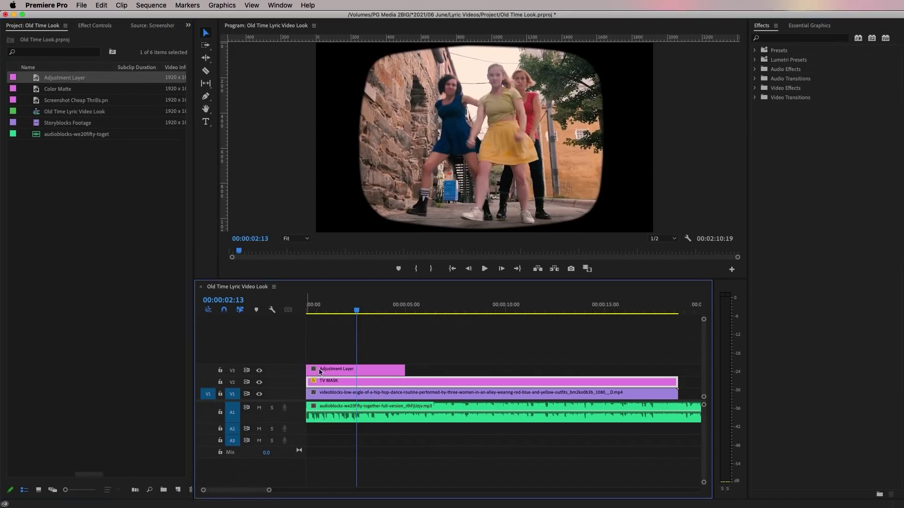
{"action": "left_click_drag", "start_coordinate": [399, 370], "coordinate": [677, 371]}
Step: Apply the Monochrome Kodak 5205 Fuji 3510 look from Lumetri Color's Creative section
{"action": "left_click", "coordinate": [279, 5]}
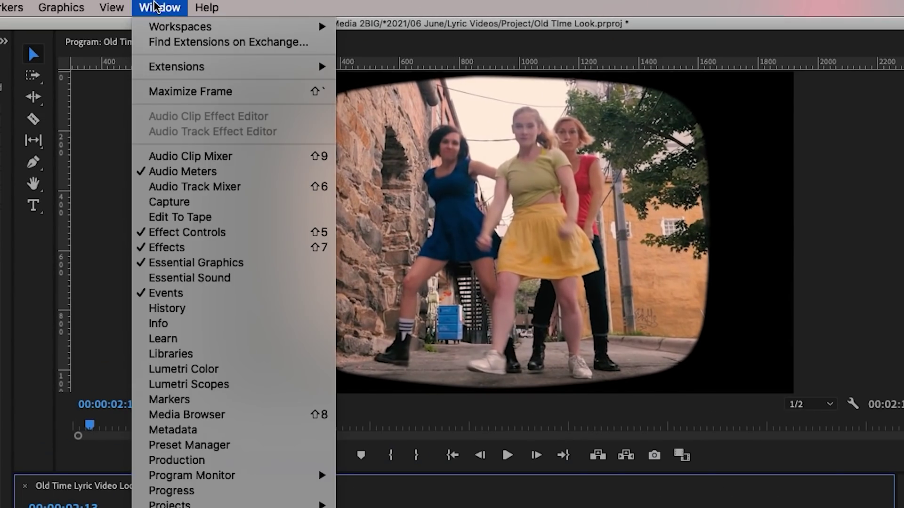
{"action": "left_click", "coordinate": [228, 370]}
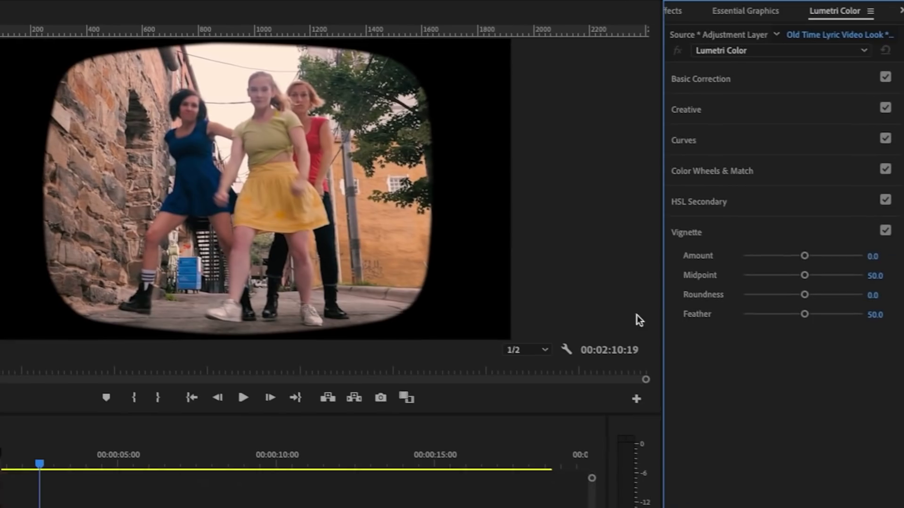
{"action": "left_click", "coordinate": [713, 110]}
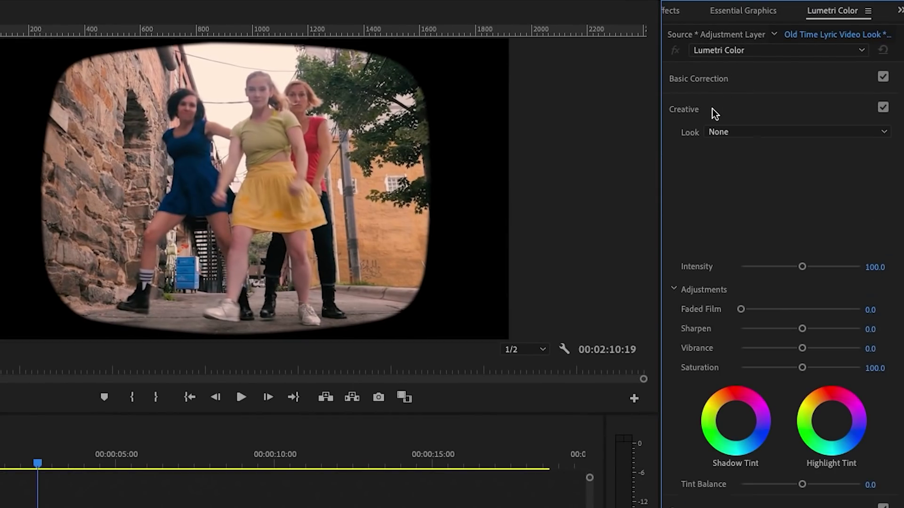
{"action": "left_click", "coordinate": [751, 134]}
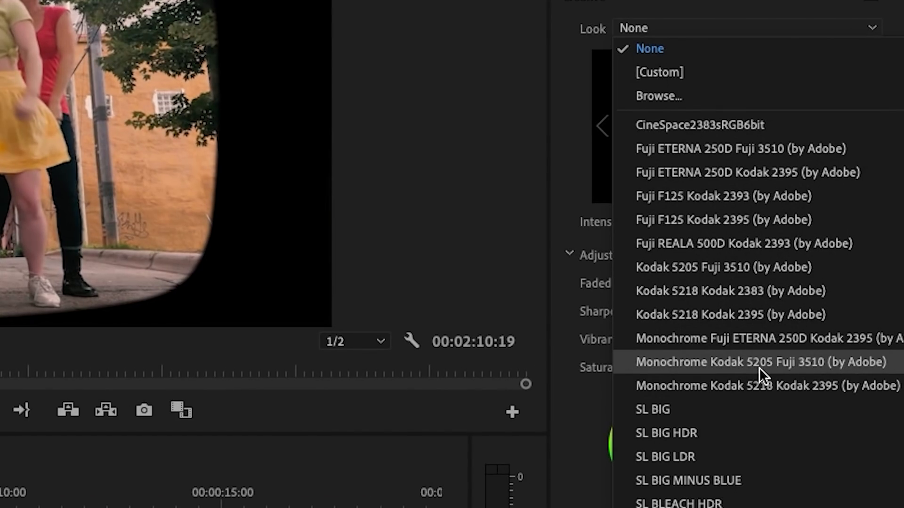
{"action": "left_click", "coordinate": [759, 368]}
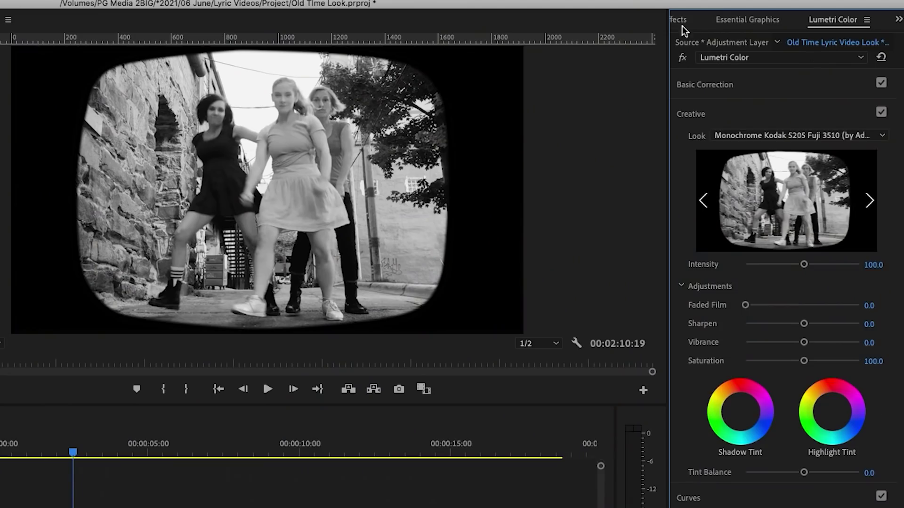
Step: Search Effects for 'gaus' and apply Gaussian Blur to the adjustment layer
{"action": "left_click", "coordinate": [681, 25]}
{"action": "left_click", "coordinate": [716, 37]}
{"action": "type", "text": "gaussi"}
{"action": "left_click_drag", "start_coordinate": [748, 214], "coordinate": [298, 507]}
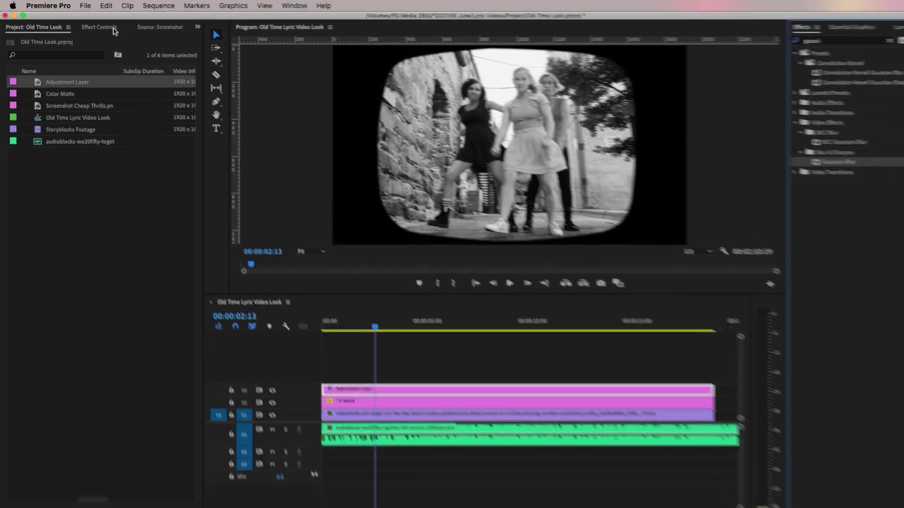
Step: Set Gaussian Blur Blurriness to 7 and play back to check the result
{"action": "left_click", "coordinate": [100, 25]}
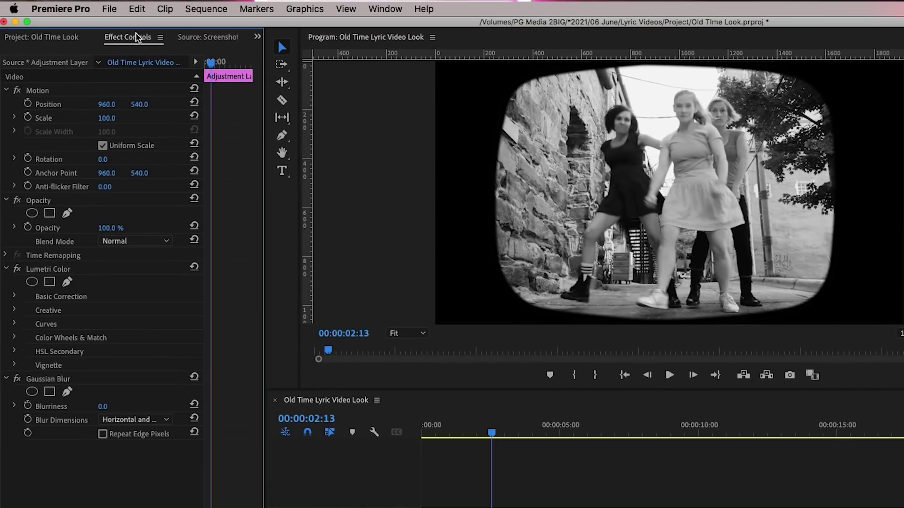
{"action": "left_click", "coordinate": [15, 406]}
{"action": "left_click_drag", "start_coordinate": [26, 429], "coordinate": [53, 431]}
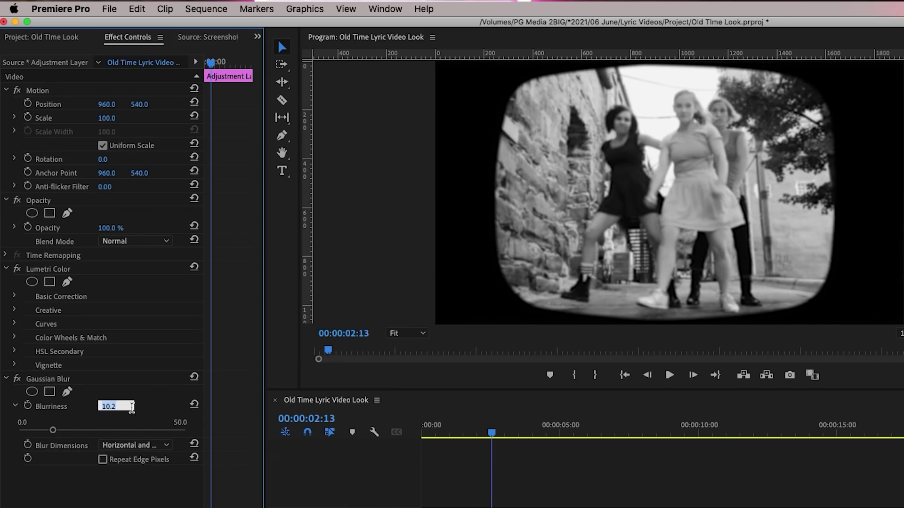
{"action": "type", "text": "7"}
{"action": "key", "text": "Return"}
{"action": "key", "text": "space"}
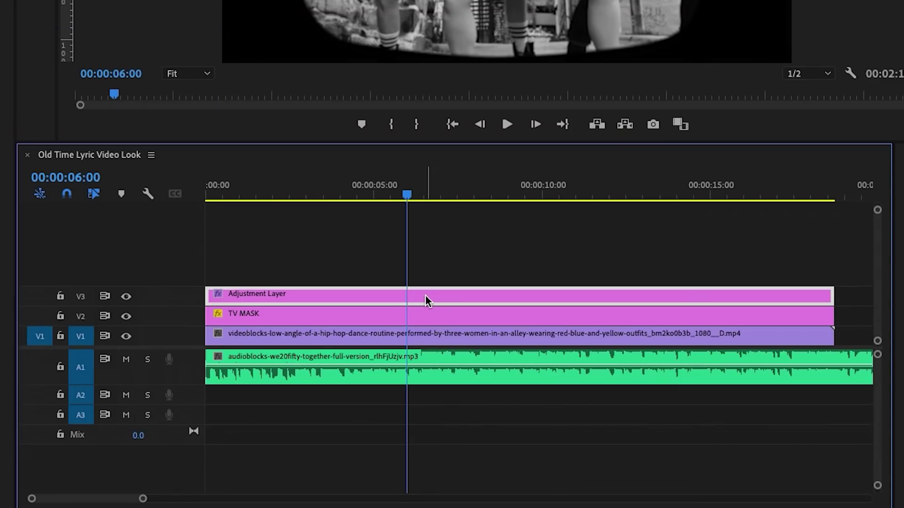
Step: Rename the blur layer 'B&W + BLUR' and add a full-length adjustment layer on V2
{"action": "right_click", "coordinate": [425, 294]}
{"action": "type", "text": "B&W"}
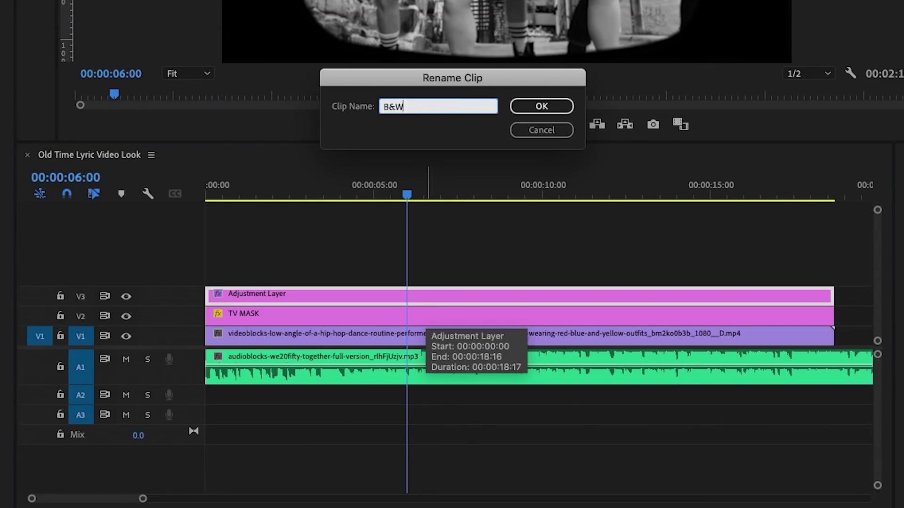
{"action": "type", "text": " +"}
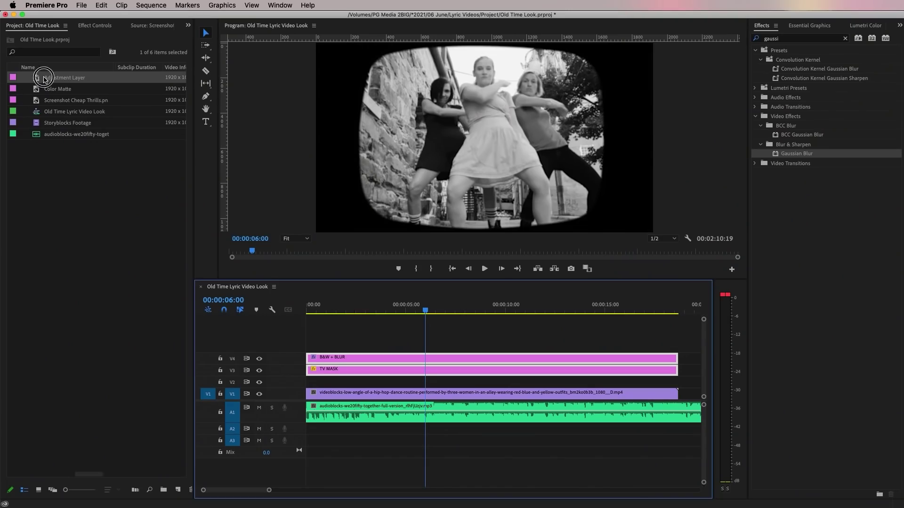
{"action": "left_click_drag", "start_coordinate": [44, 79], "coordinate": [303, 381]}
{"action": "left_click_drag", "start_coordinate": [404, 382], "coordinate": [637, 383]}
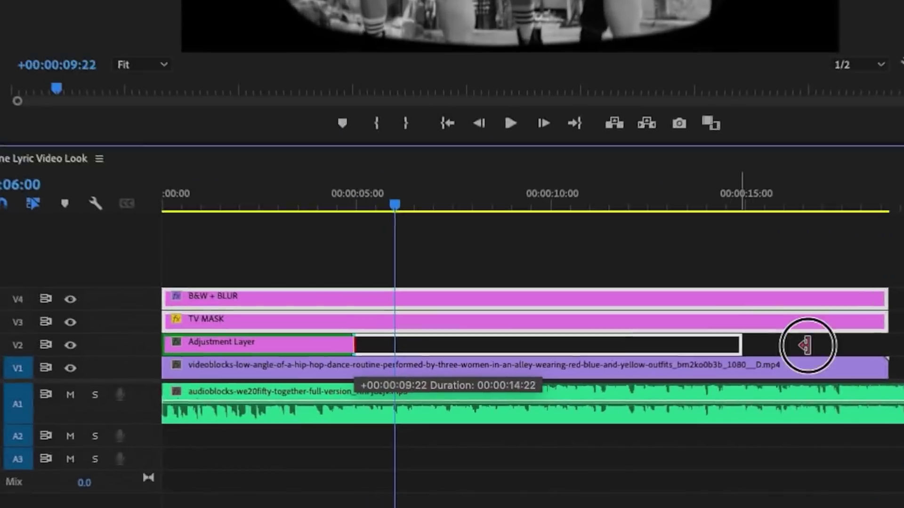
{"action": "left_click_drag", "start_coordinate": [807, 346], "coordinate": [857, 347]}
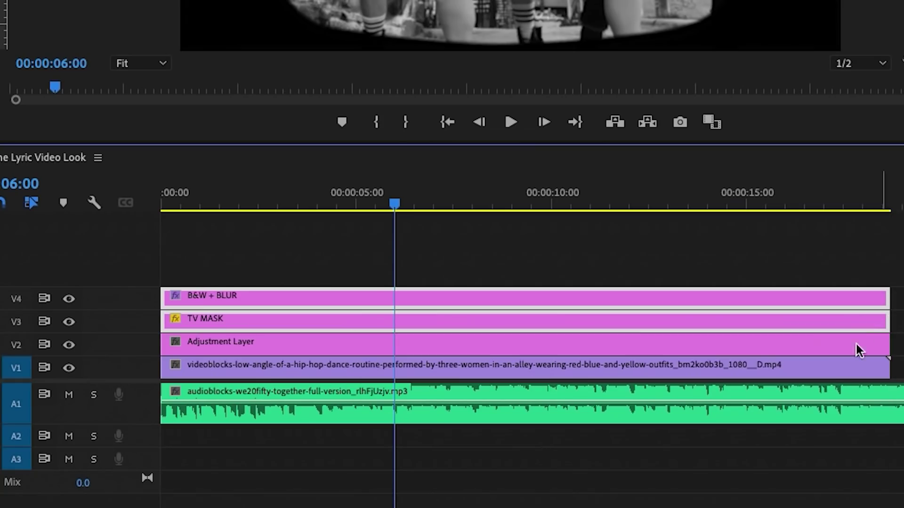
Step: Rename the new adjustment layer 'Noise' and search Effects for Noise
{"action": "double_click", "coordinate": [767, 339]}
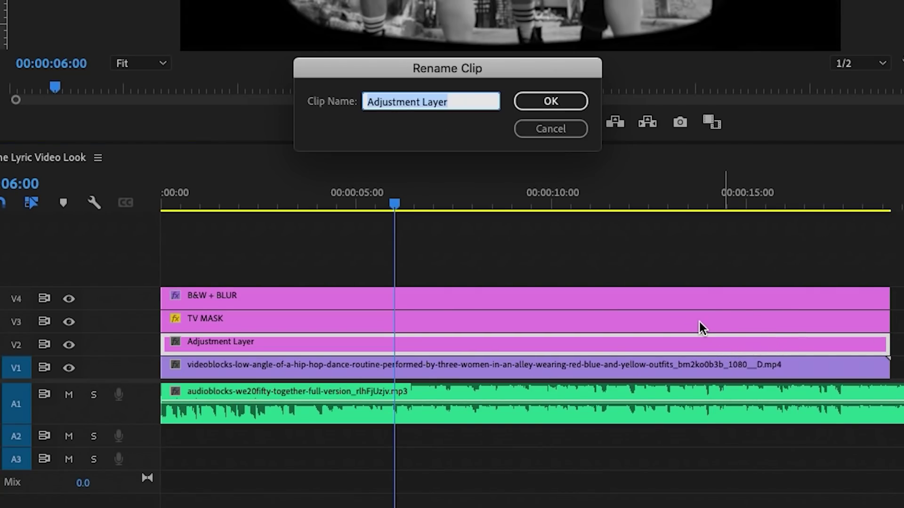
{"action": "type", "text": "Noise"}
{"action": "key", "text": "Return"}
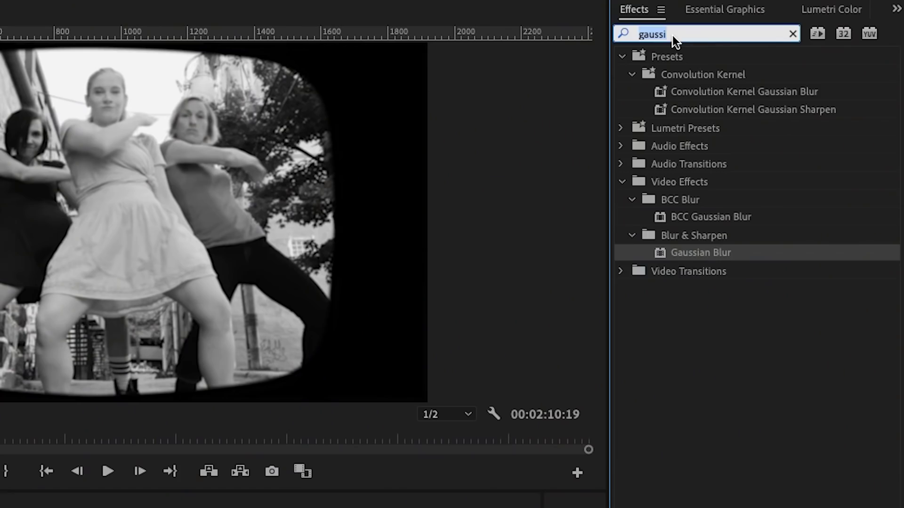
{"action": "type", "text": "Noise"}
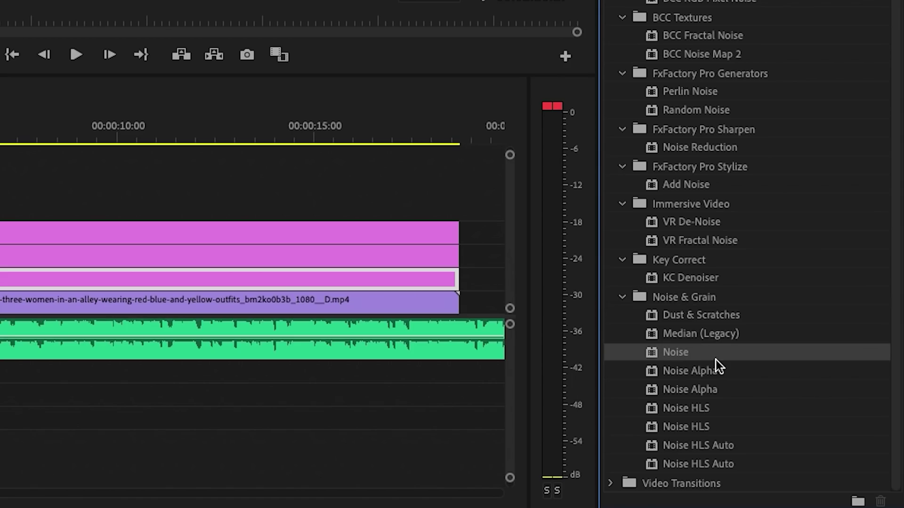
Step: Apply the Noise effect to the Noise layer with Amount of Noise at 32%
{"action": "left_click_drag", "start_coordinate": [714, 360], "coordinate": [83, 289]}
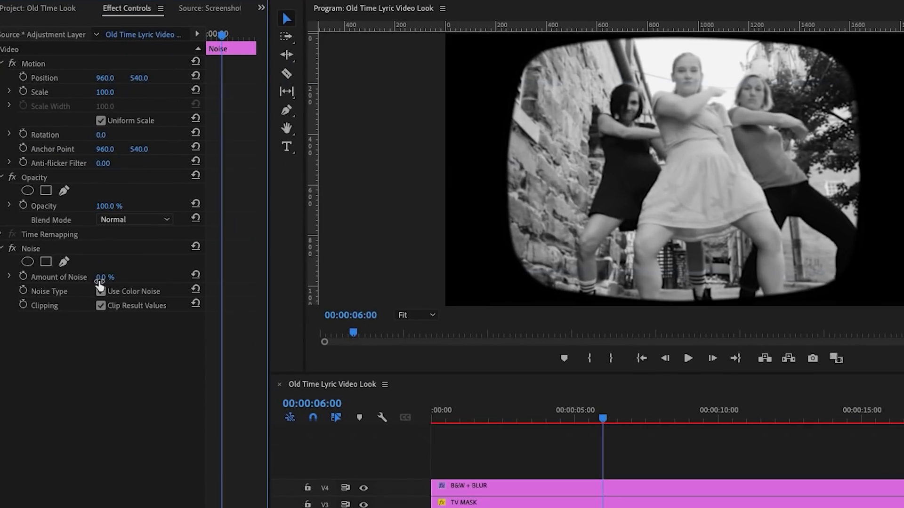
{"action": "left_click_drag", "start_coordinate": [100, 283], "coordinate": [114, 282]}
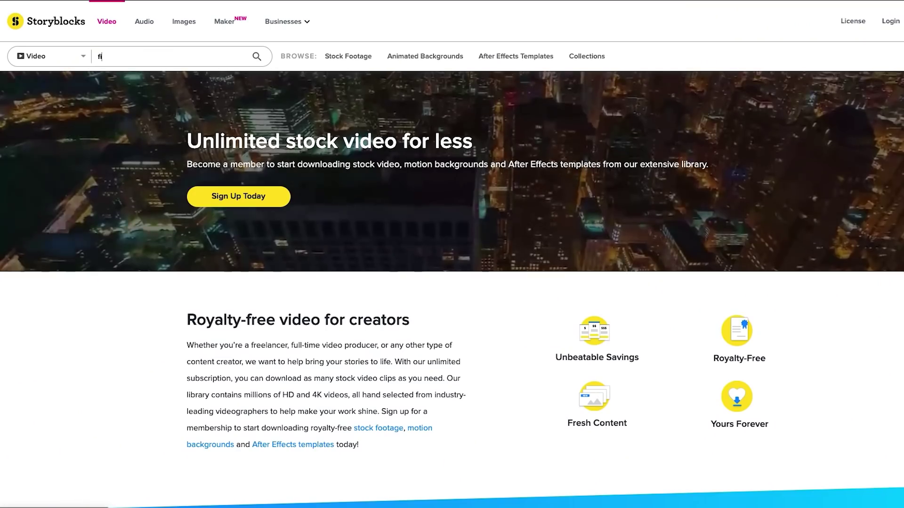
Step: Search Storyblocks for 'film overlay' and import the Film Scratch Overlay into the project
{"action": "type", "text": "film overlay"}
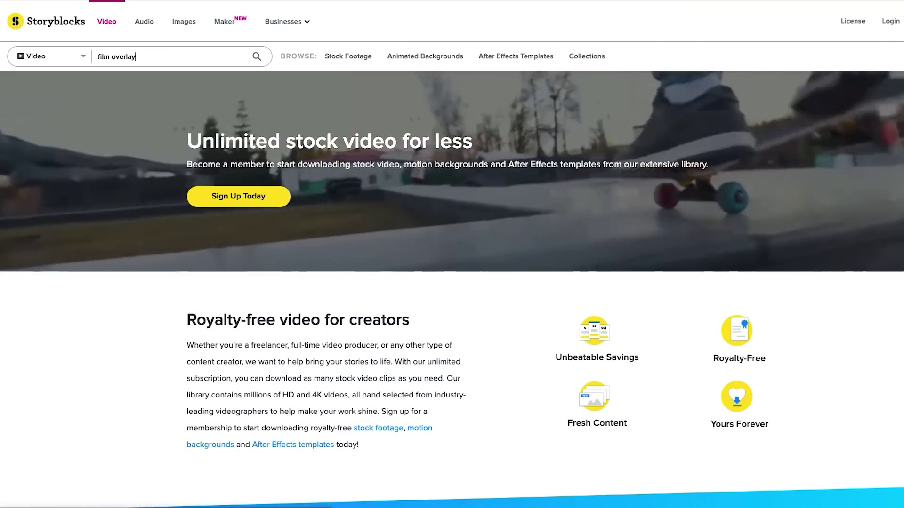
{"action": "key", "text": "Return"}
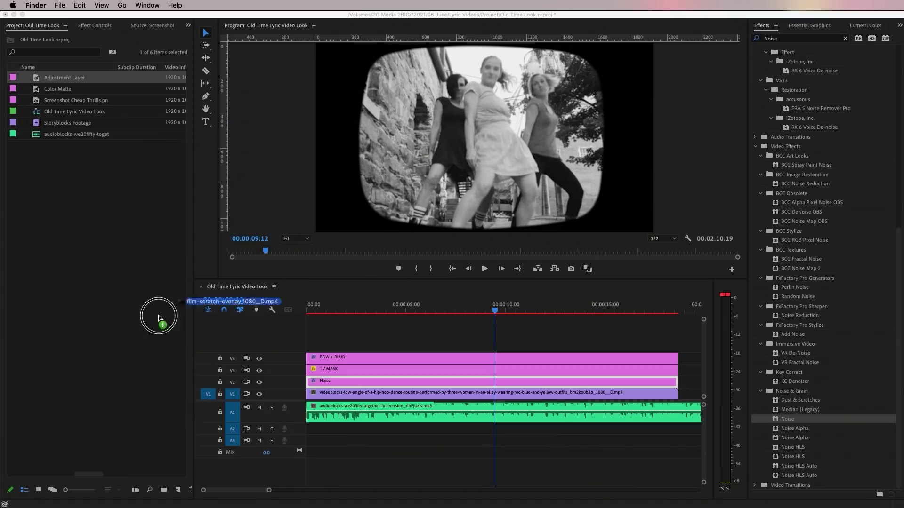
{"action": "left_click_drag", "start_coordinate": [157, 317], "coordinate": [308, 382]}
Step: Place the scratch overlay on V2 and rate-stretch it to the sequence end
{"action": "key", "text": "r"}
{"action": "left_click_drag", "start_coordinate": [503, 382], "coordinate": [549, 382]}
{"action": "left_click_drag", "start_coordinate": [672, 392], "coordinate": [677, 392]}
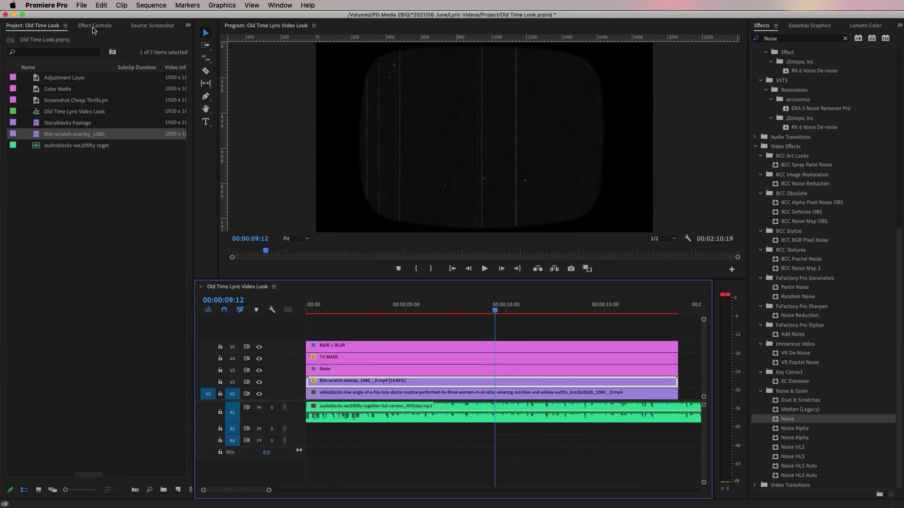
Step: Set the scratch overlay's blend mode to Screen and preview playback from 00:00:04:17
{"action": "key", "text": "v"}
{"action": "left_click", "coordinate": [94, 26]}
{"action": "left_click", "coordinate": [97, 174]}
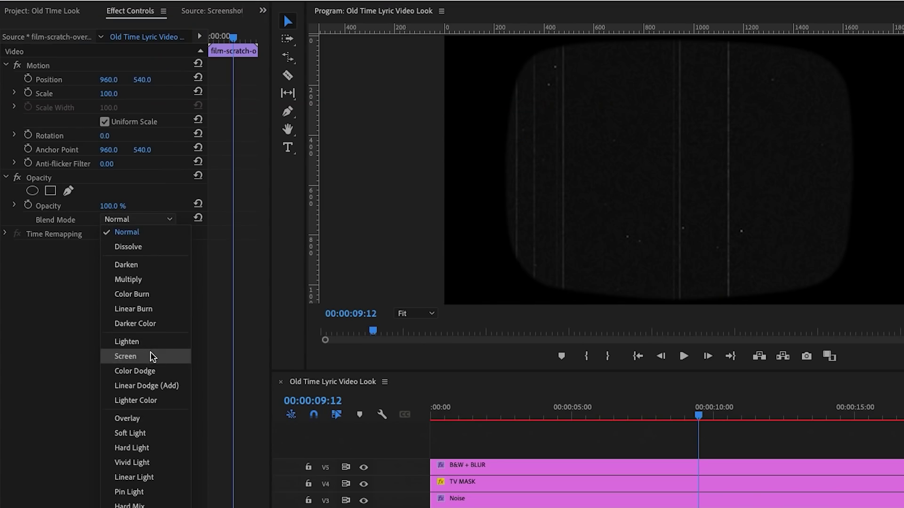
{"action": "left_click", "coordinate": [125, 356]}
{"action": "key", "text": "space"}
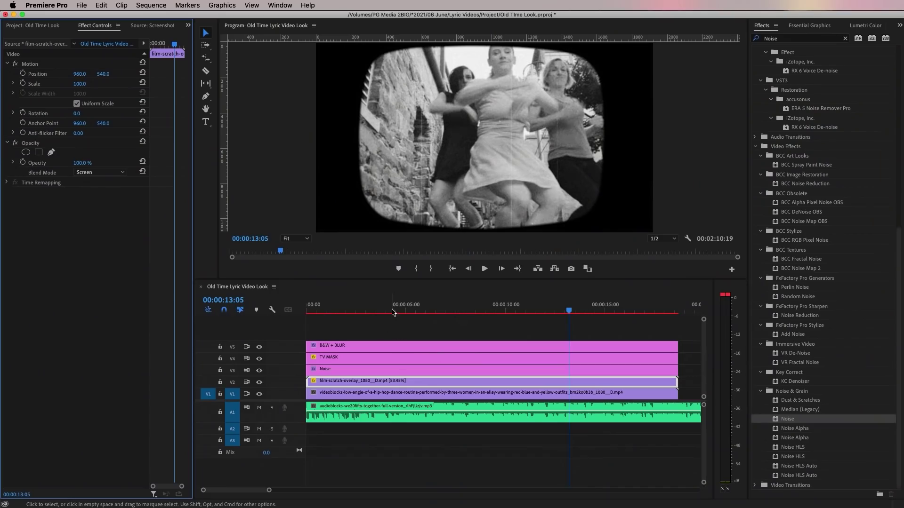
{"action": "left_click_drag", "start_coordinate": [393, 312], "coordinate": [401, 314]}
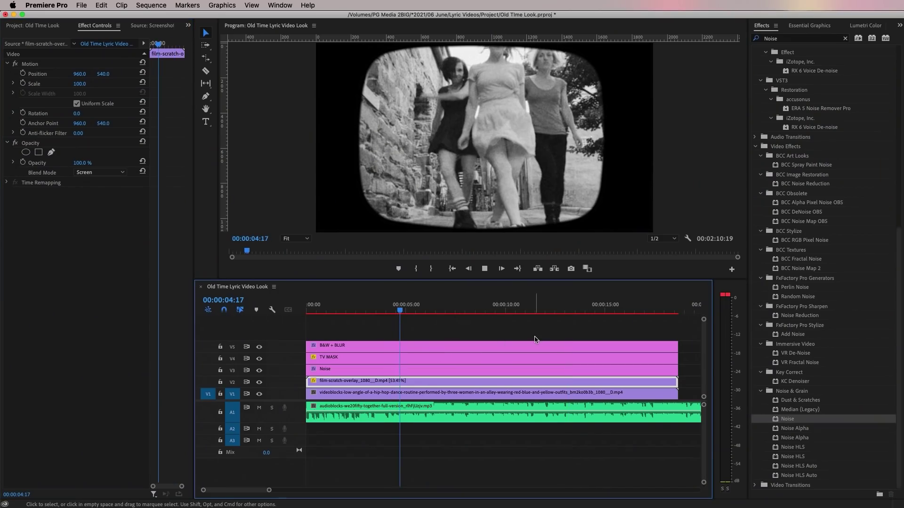
{"action": "key", "text": "space"}
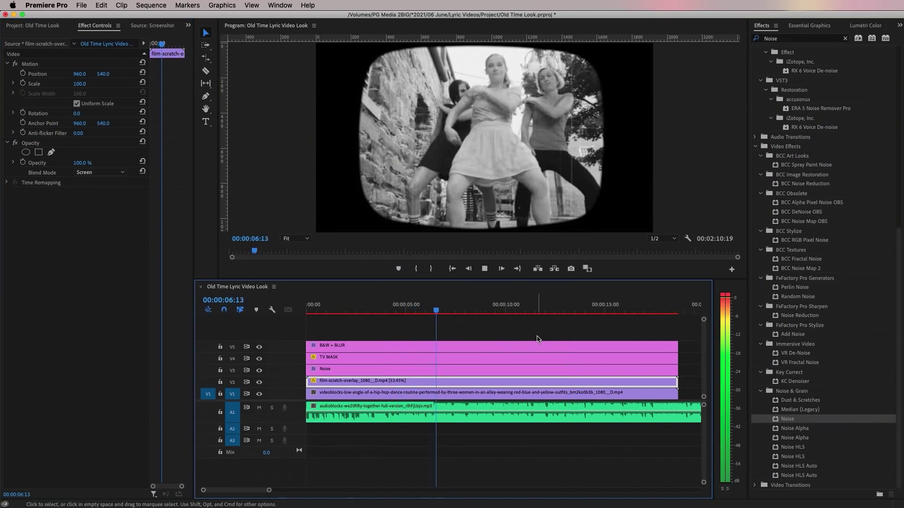
{"action": "key", "text": "space"}
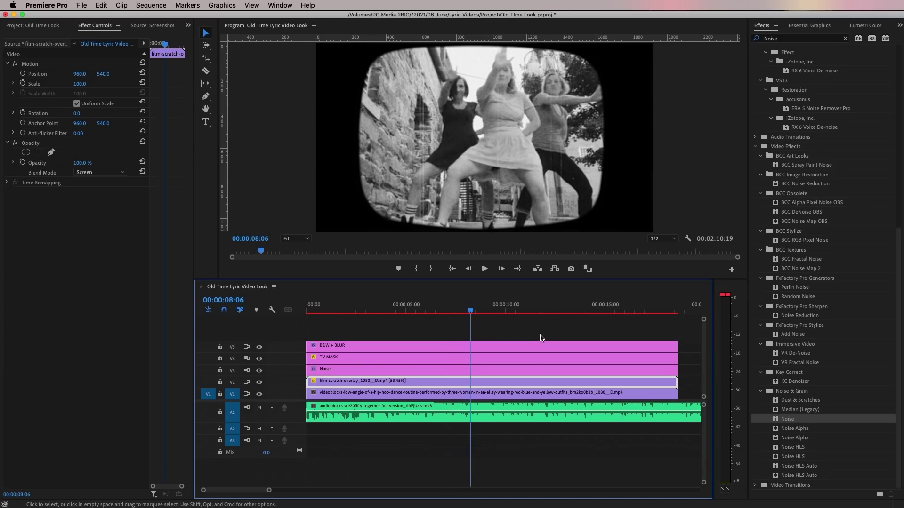
Step: Temporarily switch off the Noise adjustment layer's effect
{"action": "key", "text": "super+Tab"}
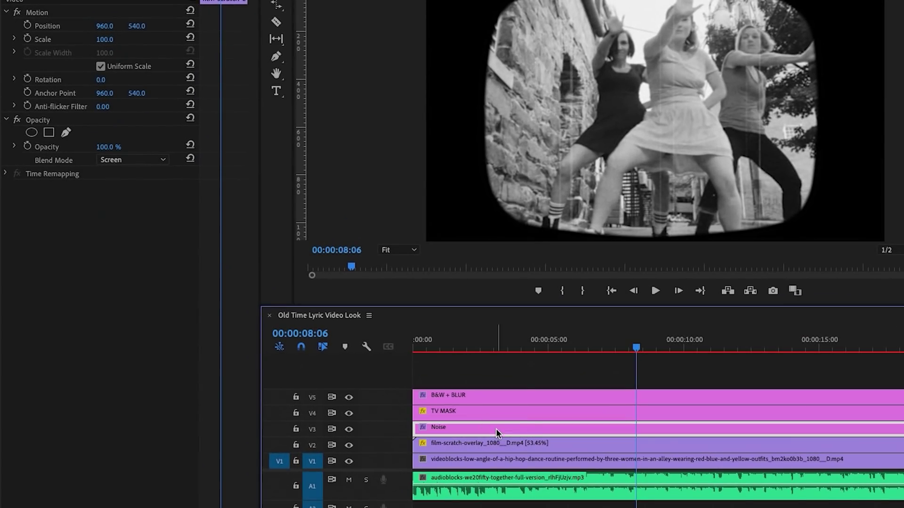
{"action": "left_click", "coordinate": [493, 374]}
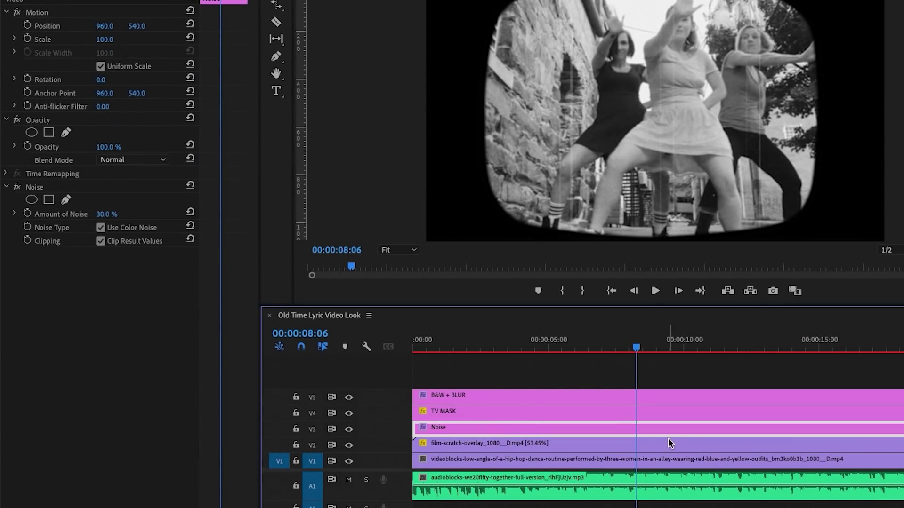
{"action": "left_click", "coordinate": [17, 188]}
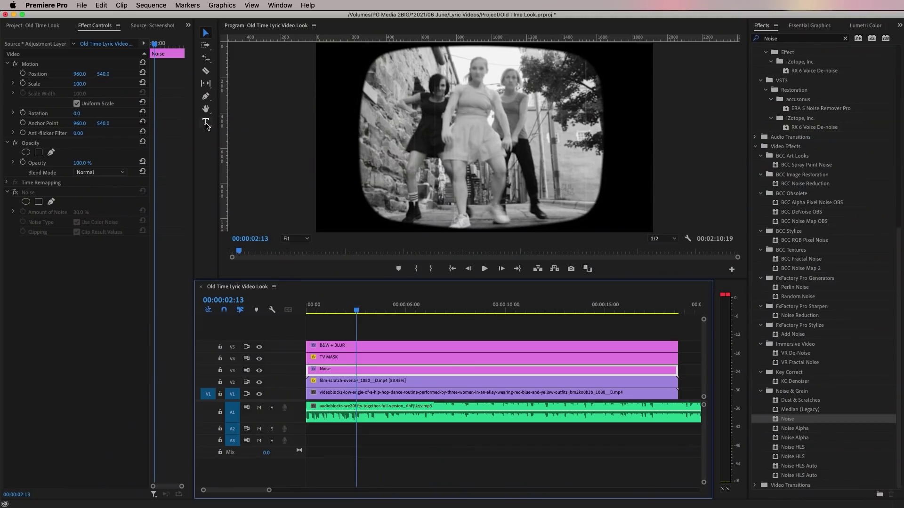
Step: Create the 'You and me together' text title in the Program monitor and select its text
{"action": "left_click", "coordinate": [206, 123]}
{"action": "left_click", "coordinate": [425, 183]}
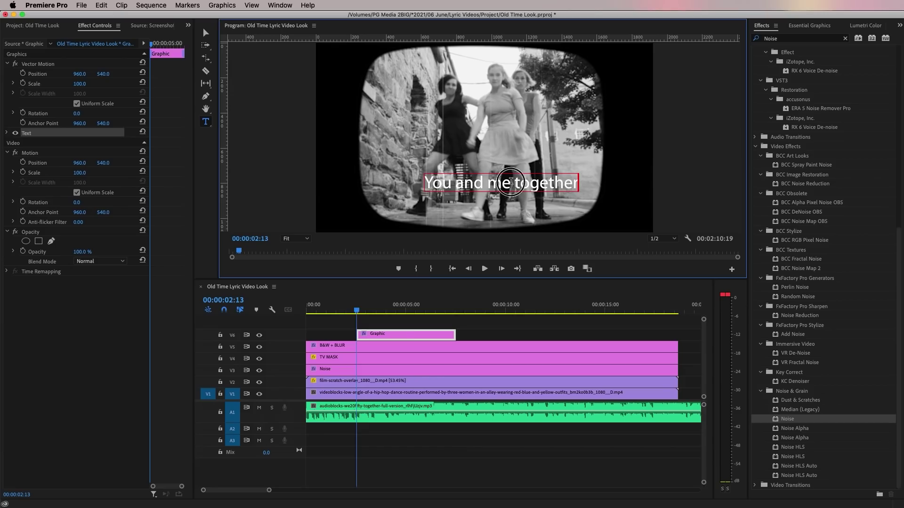
{"action": "triple_click", "coordinate": [510, 181]}
Step: Set the title in IM FELL DW Pica with Faux Italic and Faux Bold
{"action": "left_click", "coordinate": [807, 25]}
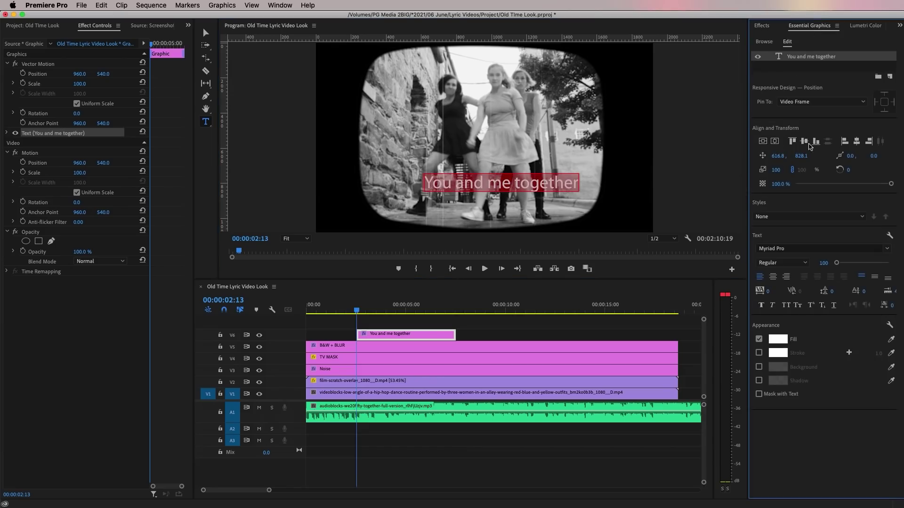
{"action": "left_click", "coordinate": [790, 248]}
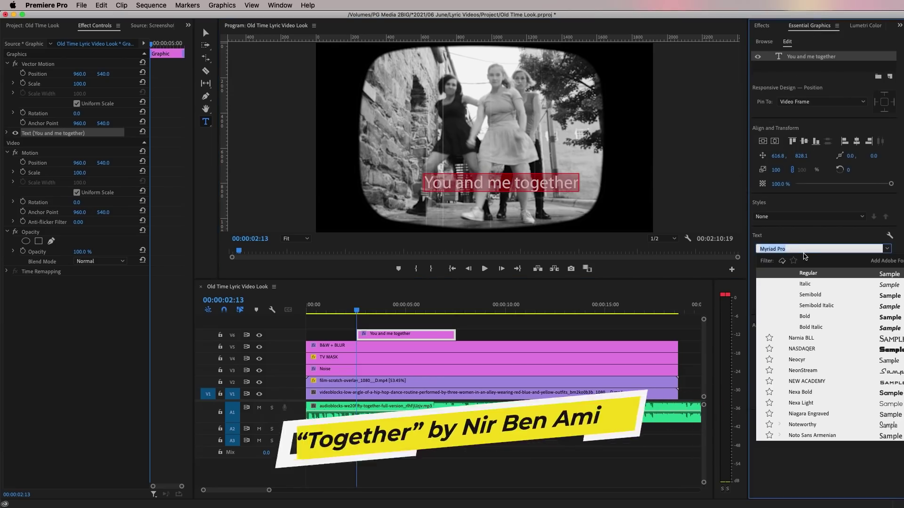
{"action": "type", "text": "IM FE"}
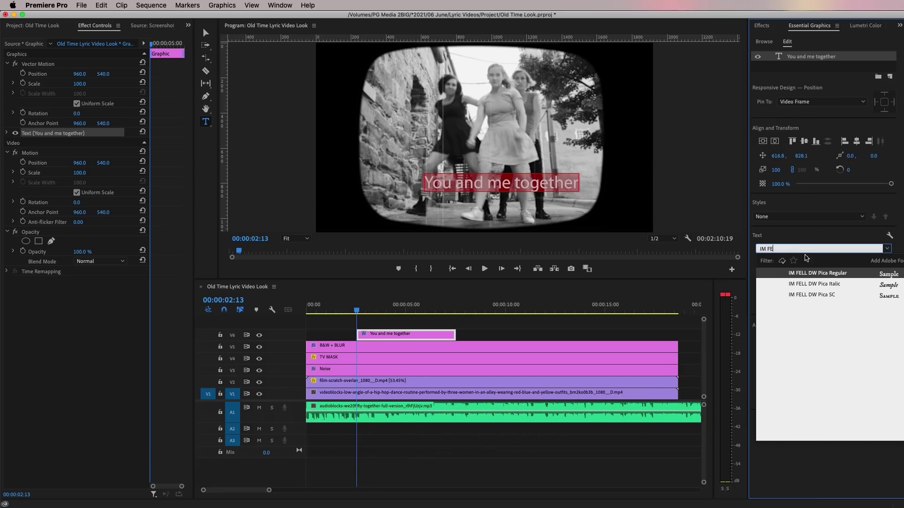
{"action": "left_click", "coordinate": [836, 276]}
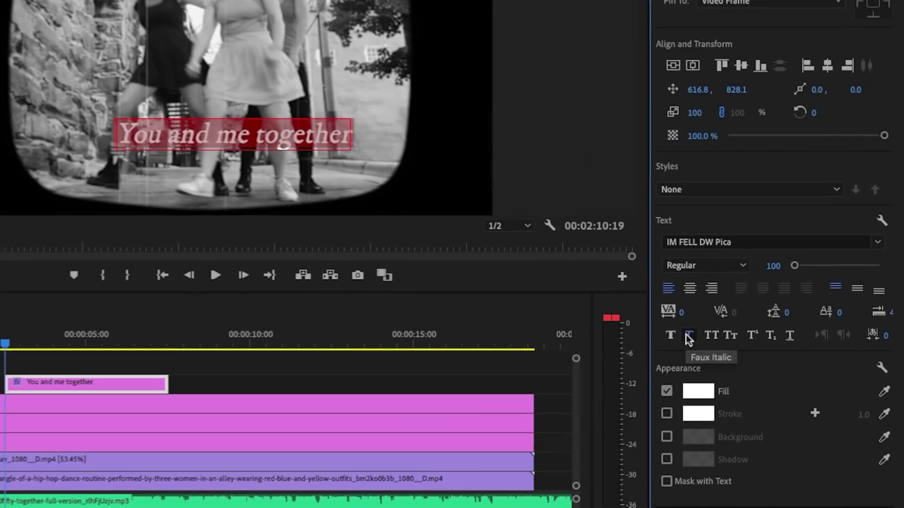
{"action": "left_click", "coordinate": [772, 305]}
{"action": "left_click", "coordinate": [762, 306]}
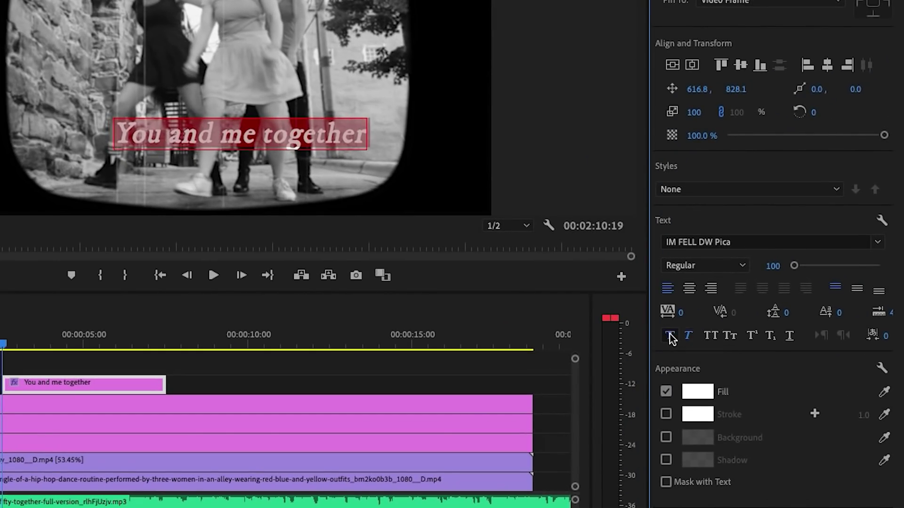
Step: Size the title to 82, centre it low in frame, and raise the B&W, TV MASK, Noise layers
{"action": "left_click_drag", "start_coordinate": [790, 263], "coordinate": [794, 267]}
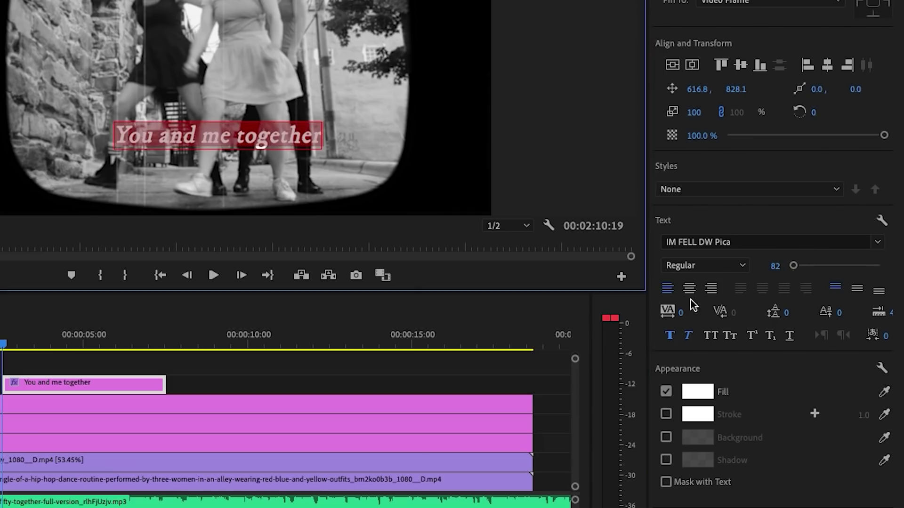
{"action": "left_click", "coordinate": [688, 288]}
{"action": "left_click", "coordinate": [698, 70]}
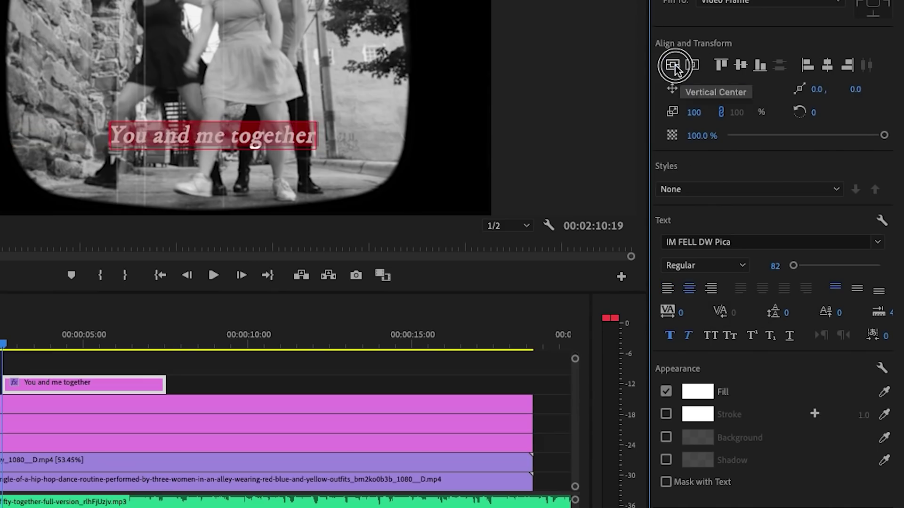
{"action": "left_click", "coordinate": [676, 69]}
{"action": "left_click_drag", "start_coordinate": [212, 59], "coordinate": [251, 182]}
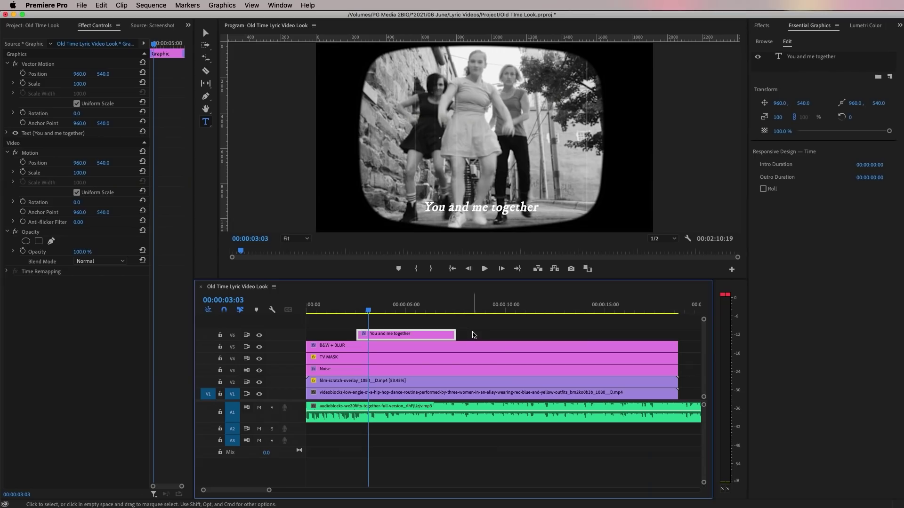
{"action": "left_click_drag", "start_coordinate": [475, 335], "coordinate": [567, 369]}
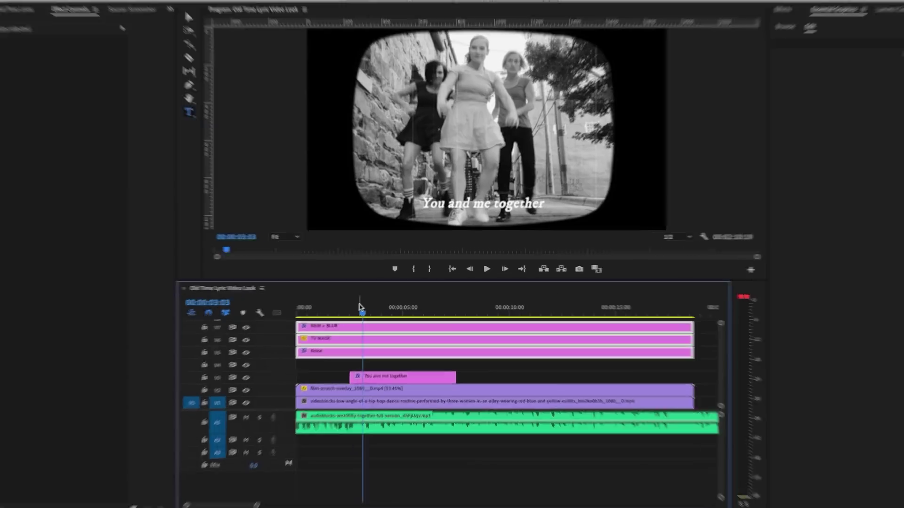
Step: Drop the adjustment layers above the title and select the title clip at 00:00:03:03
{"action": "left_click", "coordinate": [368, 310]}
{"action": "left_click_drag", "start_coordinate": [270, 350], "coordinate": [278, 355]}
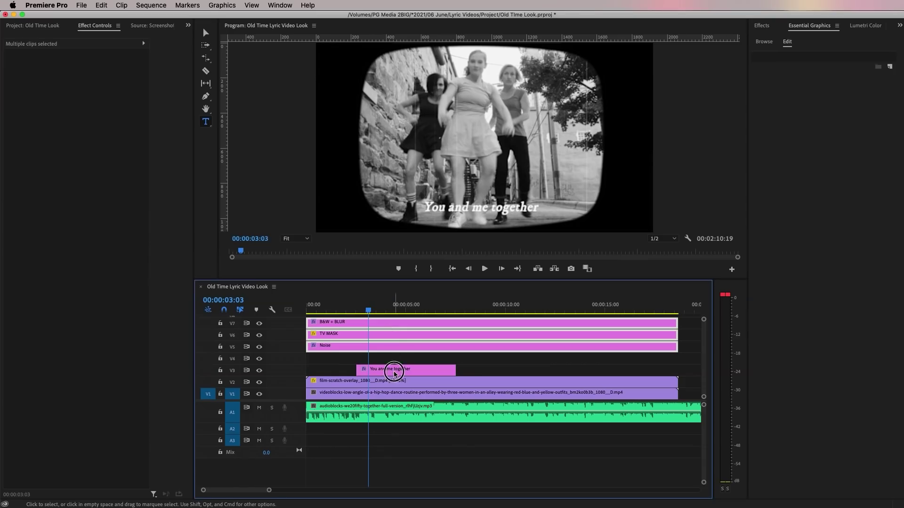
{"action": "left_click", "coordinate": [334, 498]}
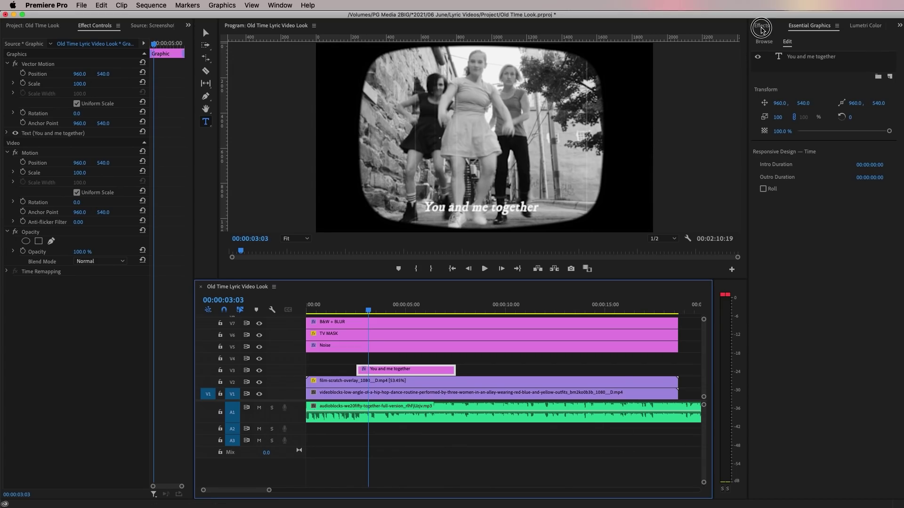
Step: Search the Effects panel for 'lens distortion'
{"action": "left_click", "coordinate": [762, 30]}
{"action": "left_click", "coordinate": [774, 41]}
{"action": "type", "text": "len"}
{"action": "type", "text": "s d"}
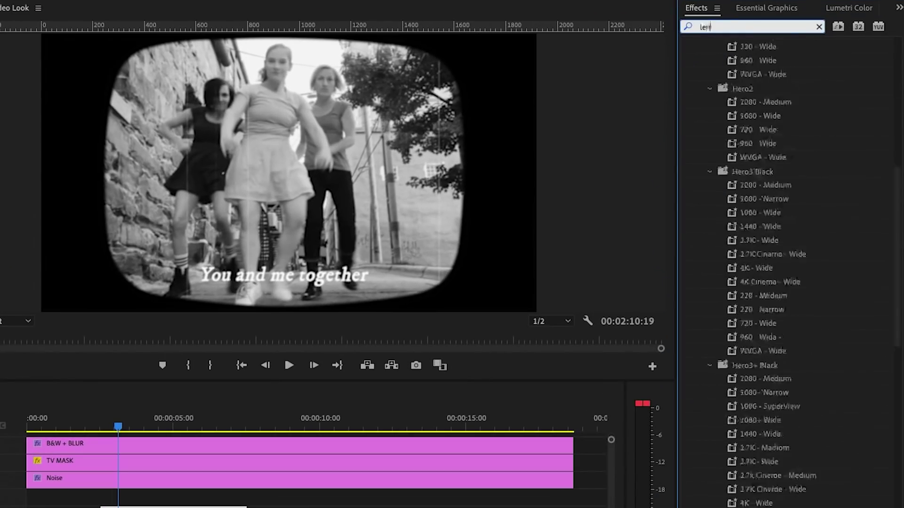
Step: Apply Lens Distortion at curvature 58, scale the title to 125, and keyframe its Position
{"action": "left_click_drag", "start_coordinate": [750, 196], "coordinate": [142, 507]}
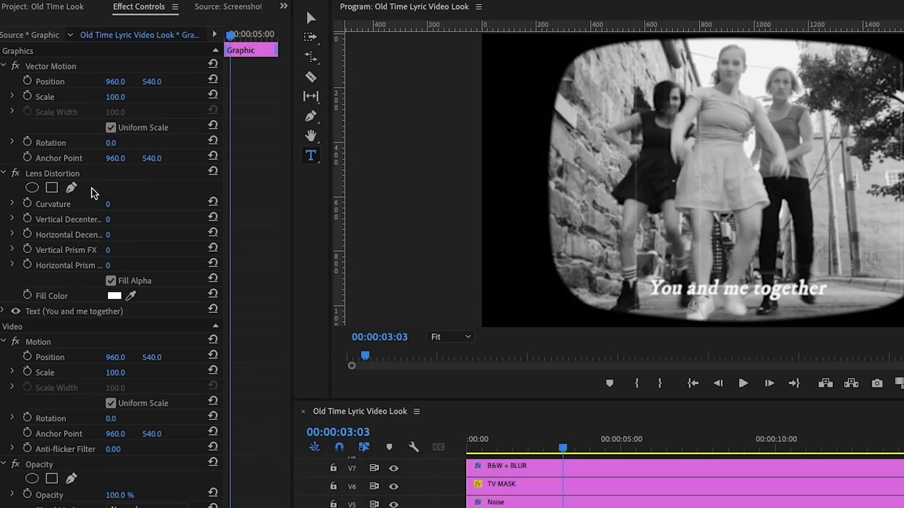
{"action": "left_click", "coordinate": [13, 203]}
{"action": "left_click_drag", "start_coordinate": [113, 234], "coordinate": [146, 240]}
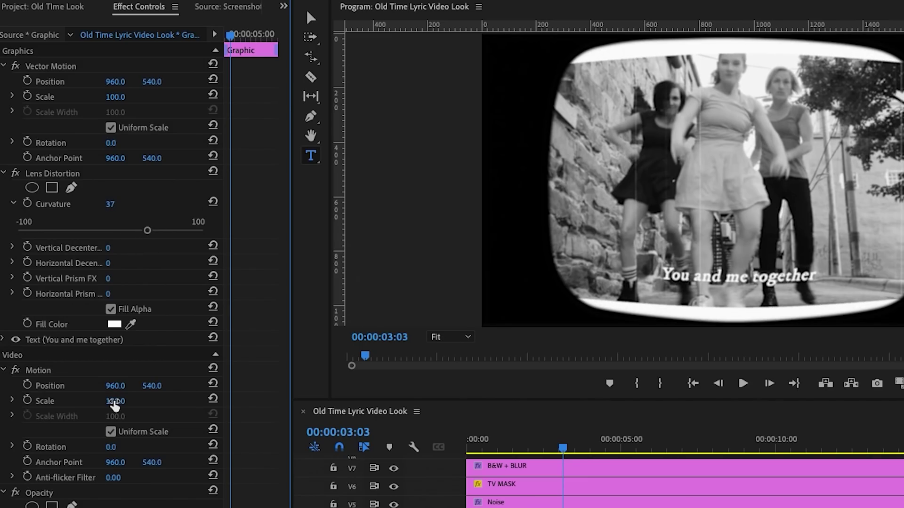
{"action": "left_click_drag", "start_coordinate": [116, 400], "coordinate": [123, 401]}
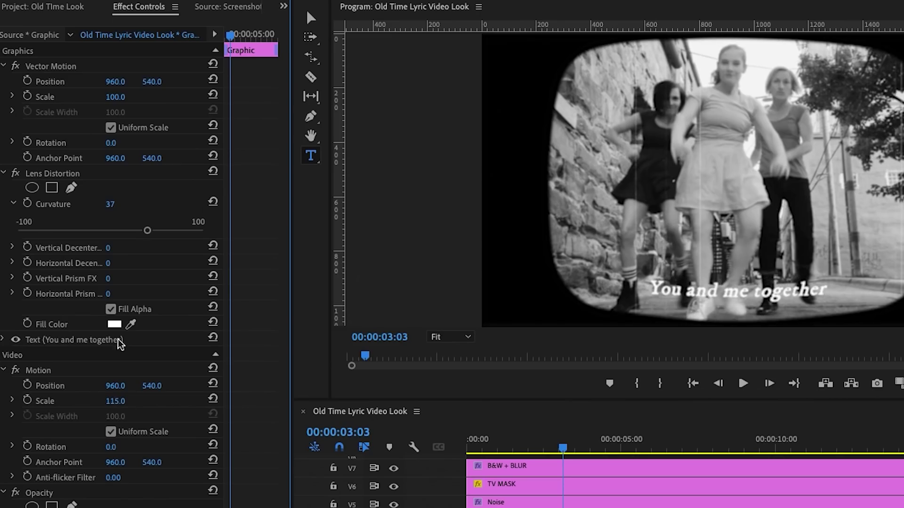
{"action": "left_click_drag", "start_coordinate": [147, 230], "coordinate": [165, 230]}
{"action": "key", "text": "ctrl+z"}
{"action": "key", "text": "ctrl+z"}
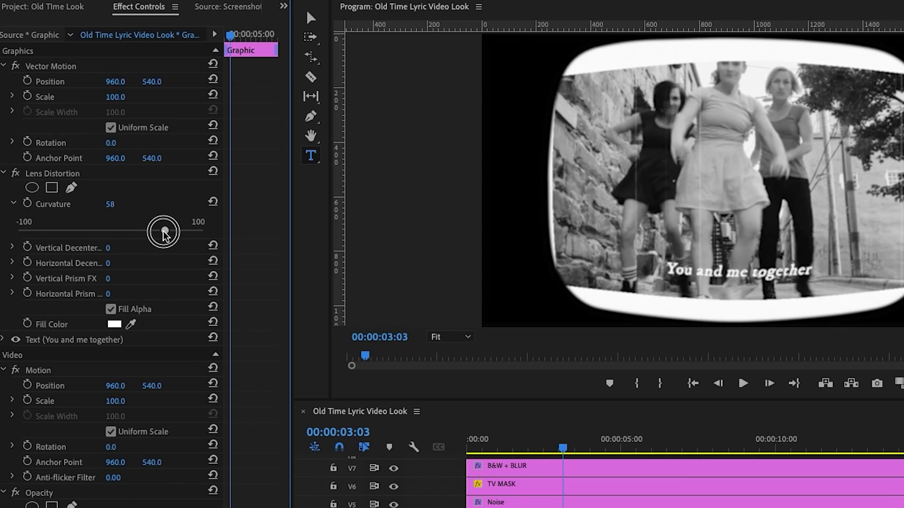
{"action": "left_click_drag", "start_coordinate": [131, 409], "coordinate": [142, 410]}
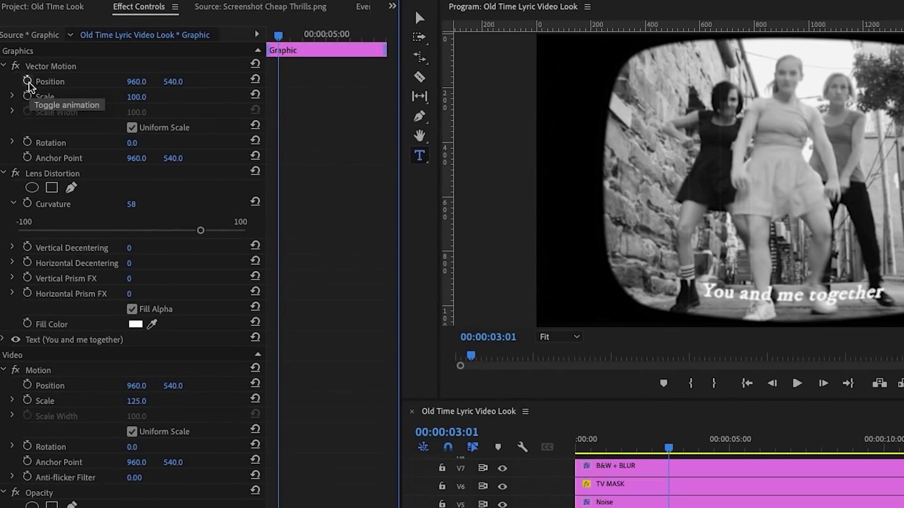
{"action": "left_click", "coordinate": [23, 75]}
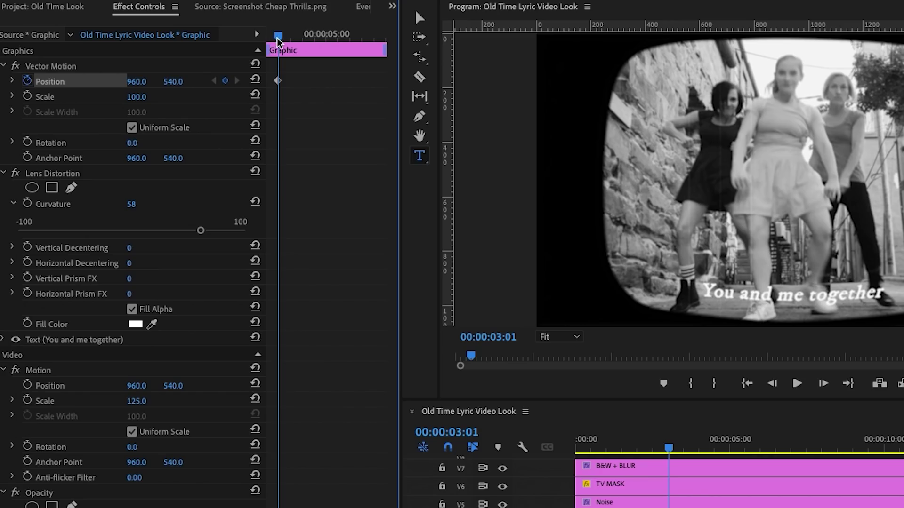
Step: At the title clip's start, set Position Y to about 681, below the frame
{"action": "left_click_drag", "start_coordinate": [275, 35], "coordinate": [256, 38]}
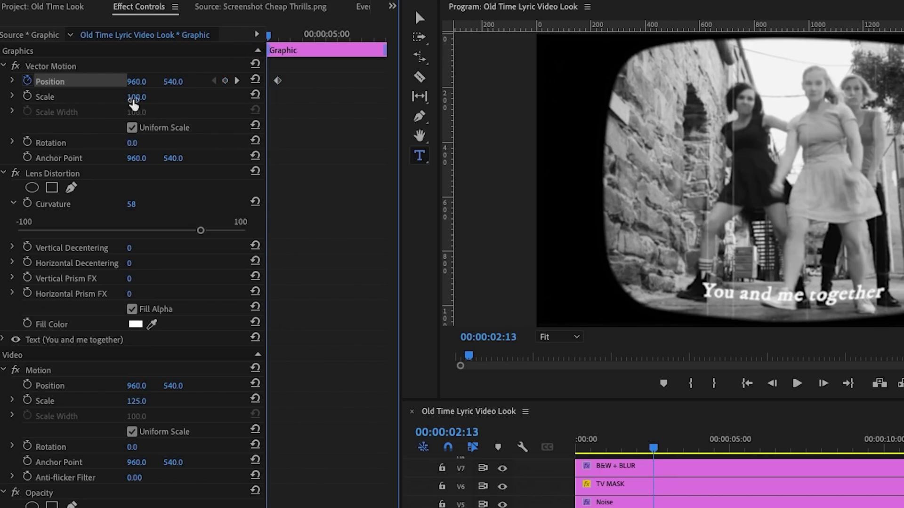
{"action": "left_click_drag", "start_coordinate": [173, 85], "coordinate": [226, 85]}
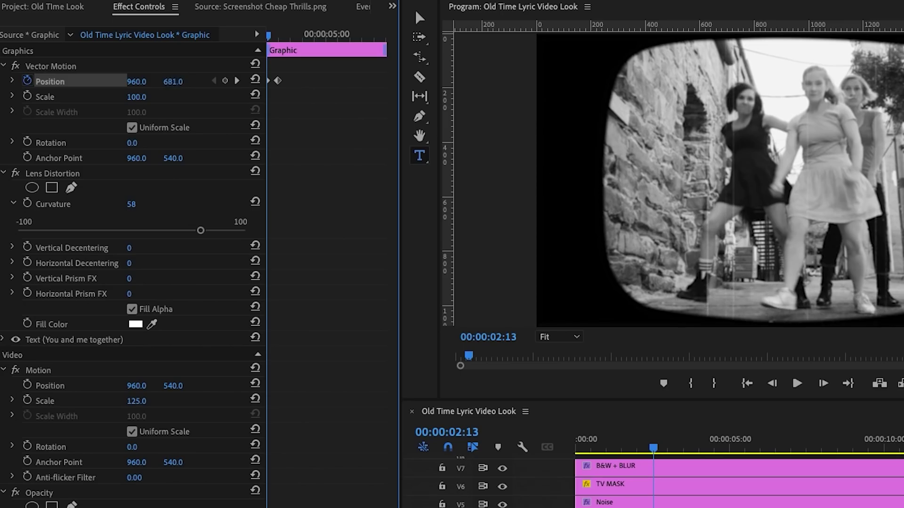
{"action": "mouse_move", "coordinate": [235, 85]}
{"action": "left_mouse_down"}
{"action": "mouse_move", "coordinate": [202, 84]}
{"action": "mouse_move", "coordinate": [221, 85]}
{"action": "left_mouse_up"}
Step: Preview the title rising into place and save the project
{"action": "key", "text": "space"}
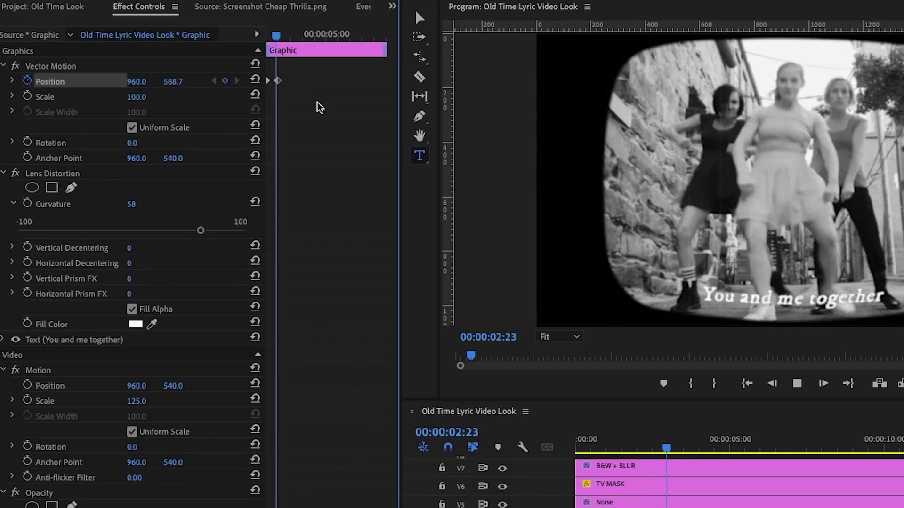
{"action": "left_click_drag", "start_coordinate": [200, 53], "coordinate": [232, 51]}
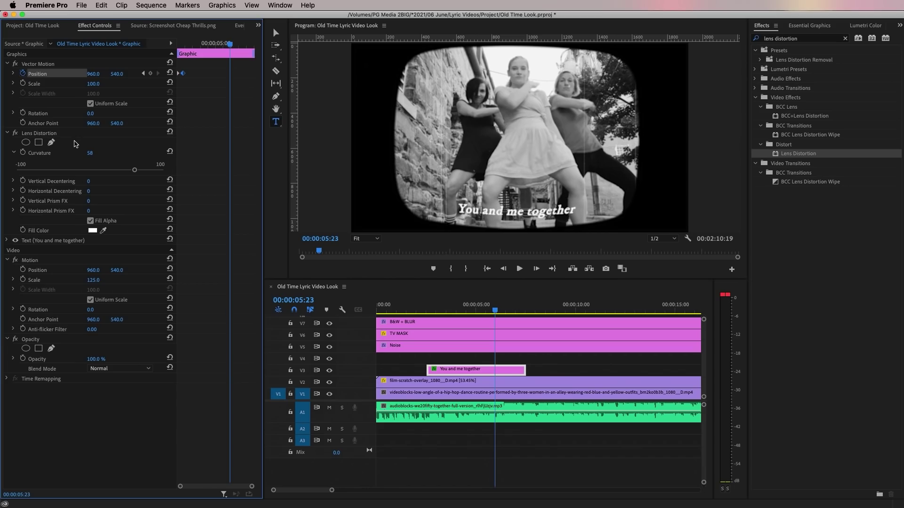
{"action": "key", "text": "super+s"}
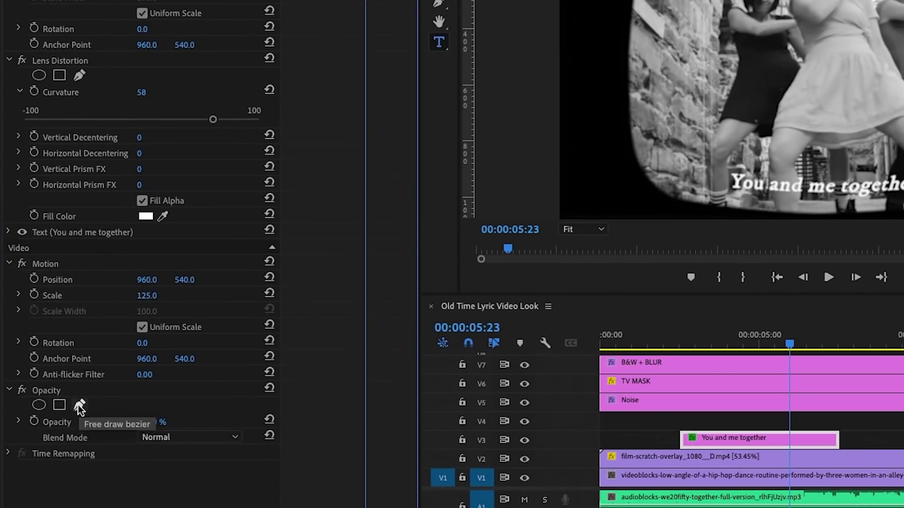
Step: Draw a curved freeform opacity mask band above the lyric and set it to Inverted
{"action": "left_click", "coordinate": [79, 406]}
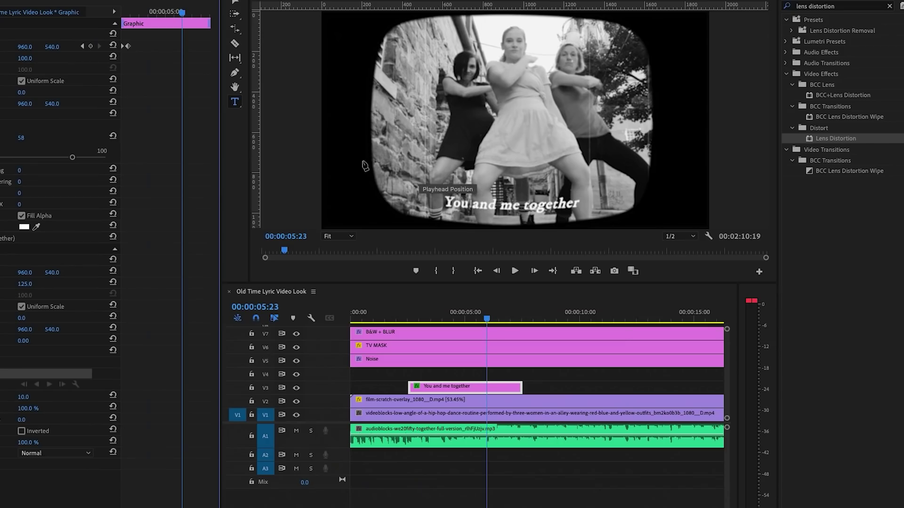
{"action": "left_click", "coordinate": [363, 139]}
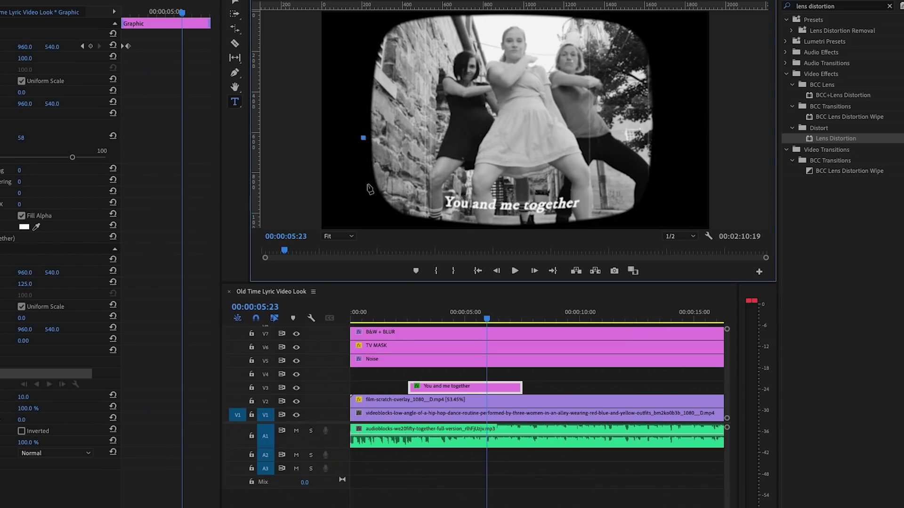
{"action": "left_click", "coordinate": [523, 193]}
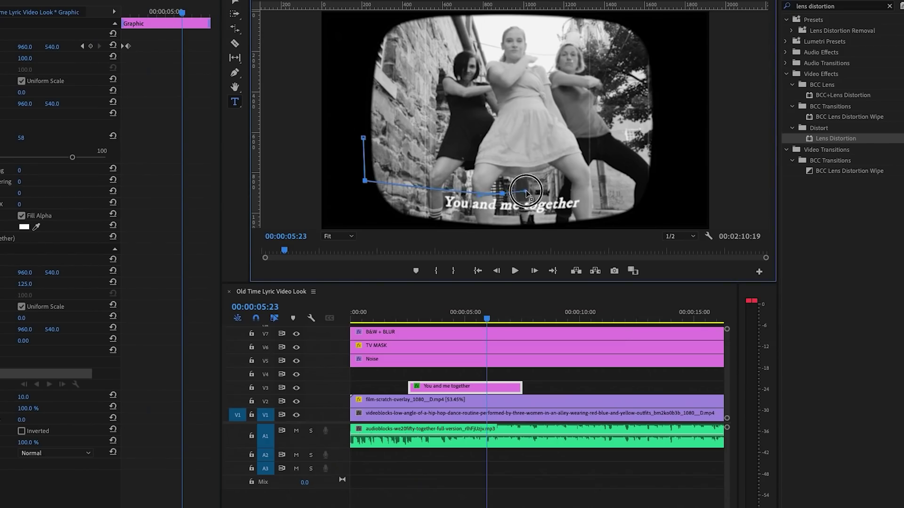
{"action": "left_click_drag", "start_coordinate": [666, 182], "coordinate": [671, 181]}
{"action": "left_click_drag", "start_coordinate": [503, 197], "coordinate": [579, 198]}
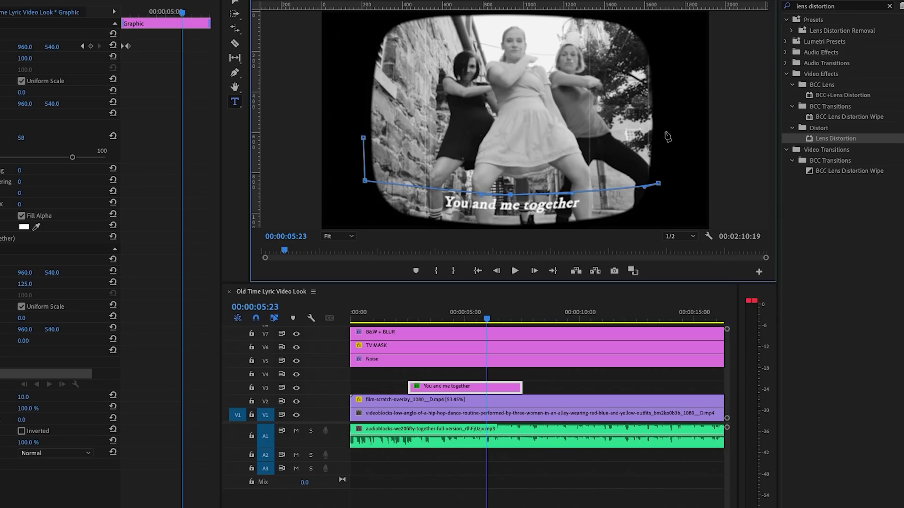
{"action": "left_click", "coordinate": [363, 138]}
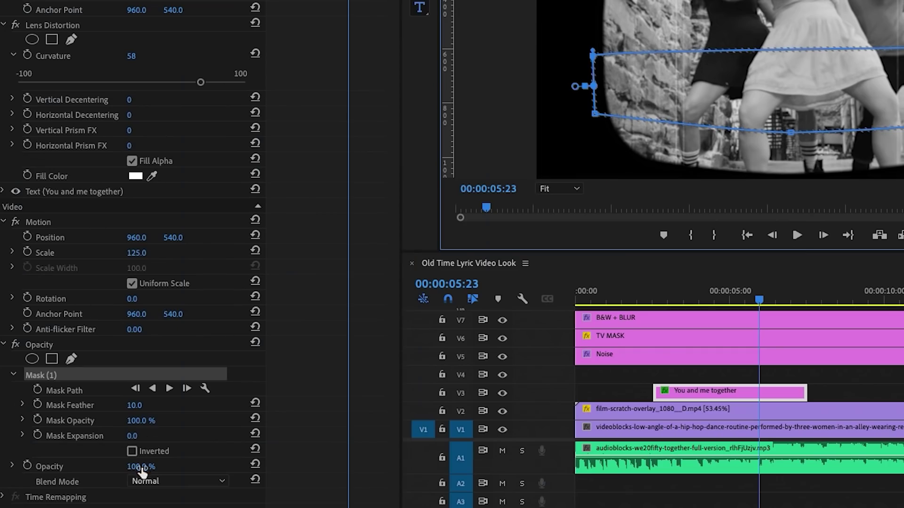
{"action": "left_click", "coordinate": [133, 451]}
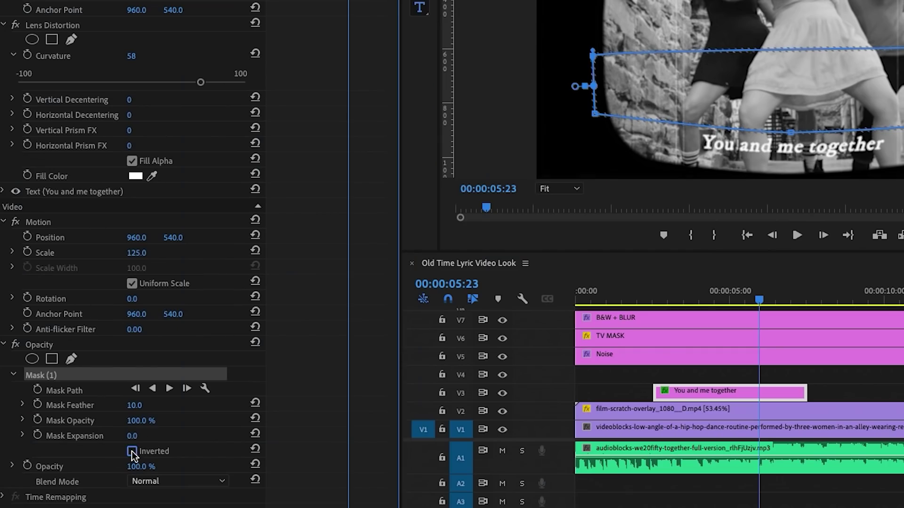
{"action": "left_click", "coordinate": [378, 0]}
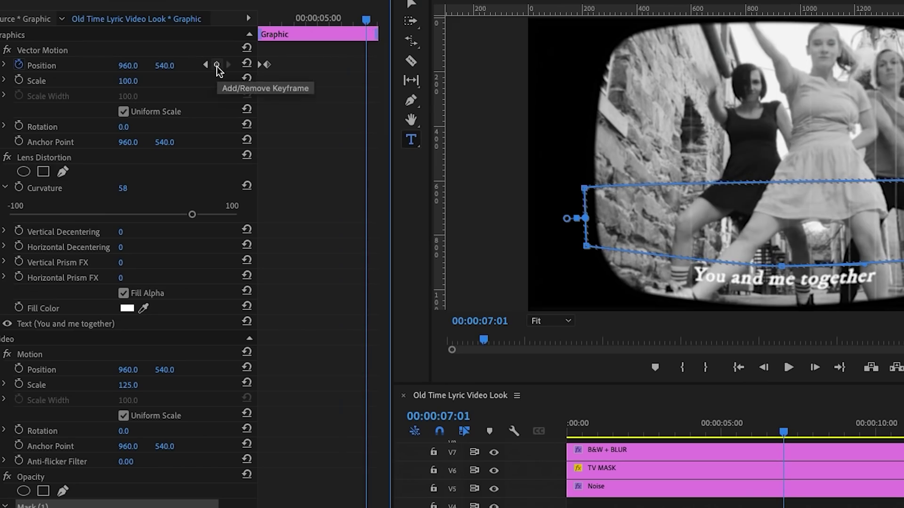
Step: Keyframe Position at 07:01 and raise the title out of view to Y 408 at 07:12
{"action": "left_click", "coordinate": [216, 65]}
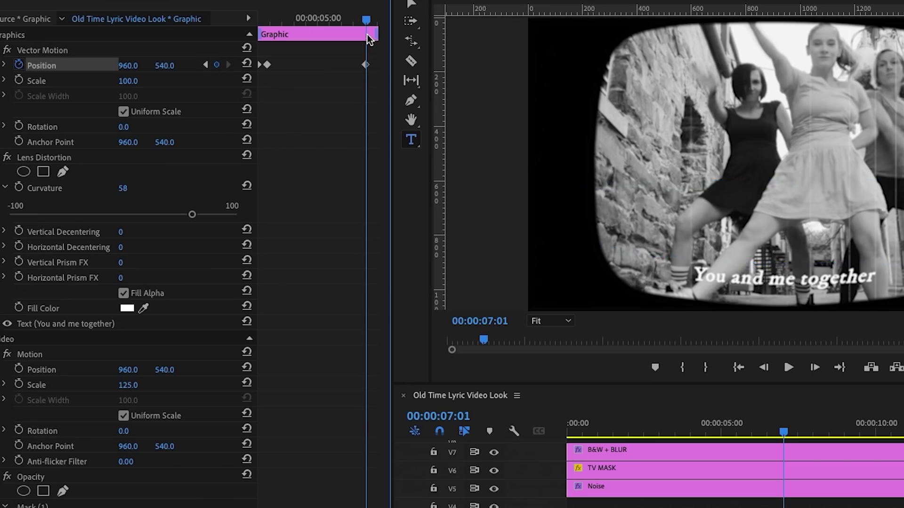
{"action": "left_click_drag", "start_coordinate": [370, 23], "coordinate": [379, 32]}
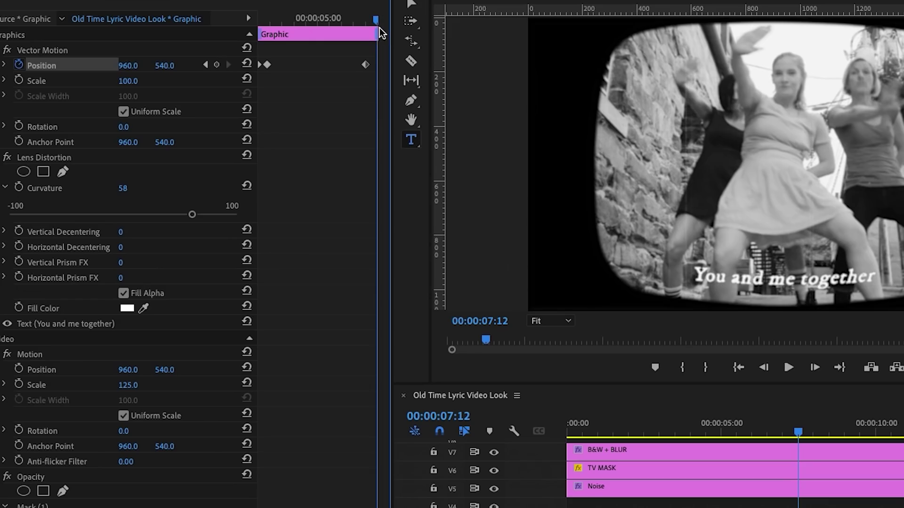
{"action": "left_click_drag", "start_coordinate": [164, 66], "coordinate": [125, 66]}
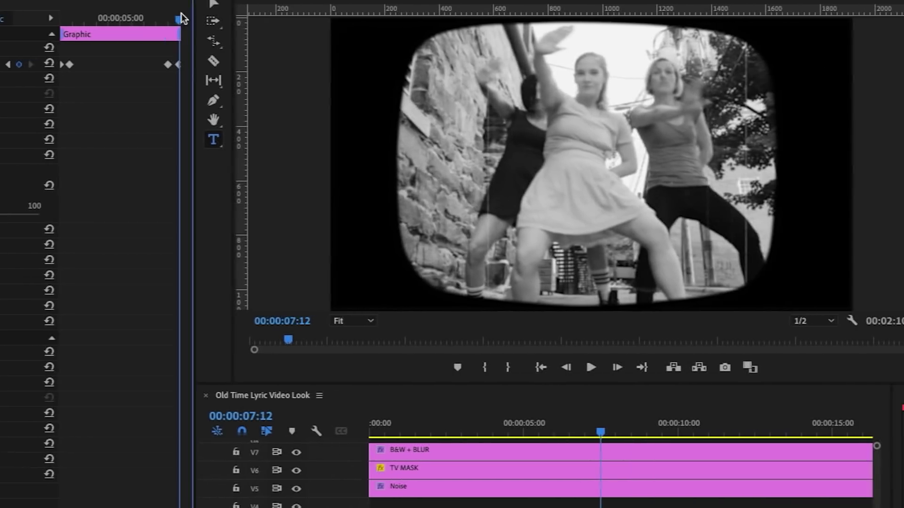
{"action": "left_click_drag", "start_coordinate": [375, 20], "coordinate": [364, 21]}
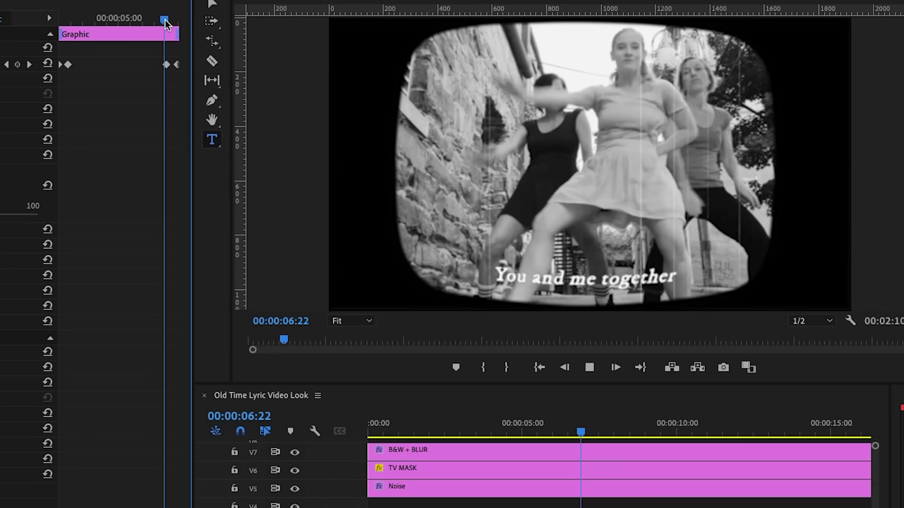
{"action": "key", "text": "space"}
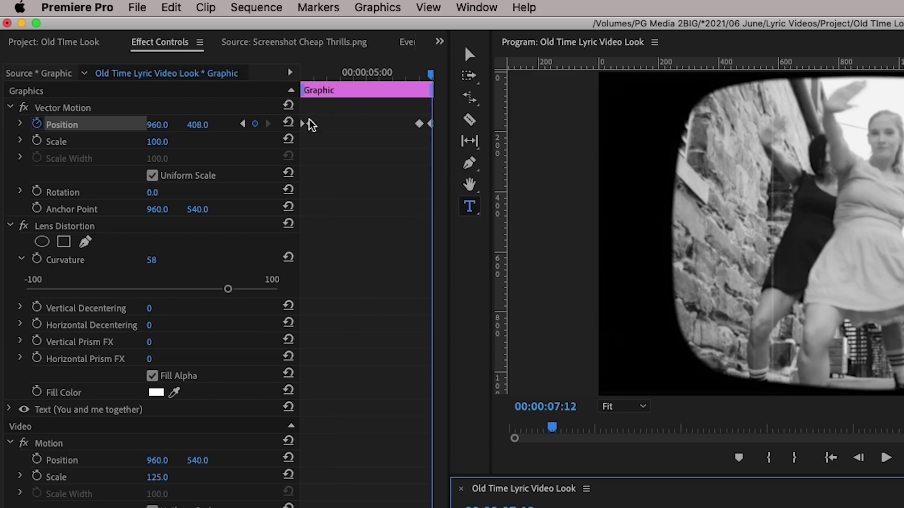
Step: Set 13-frame intro and outro durations on the title around its position keyframes
{"action": "left_click_drag", "start_coordinate": [302, 92], "coordinate": [318, 96]}
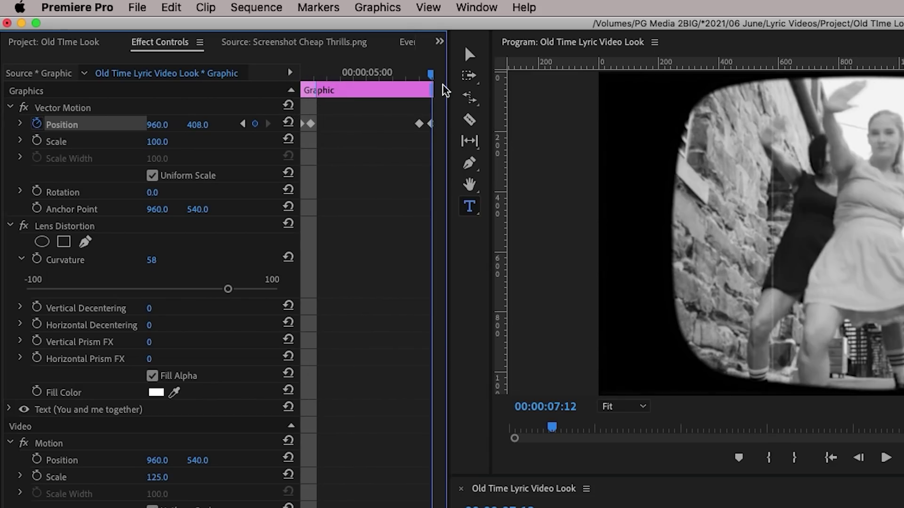
{"action": "left_click_drag", "start_coordinate": [431, 94], "coordinate": [414, 96]}
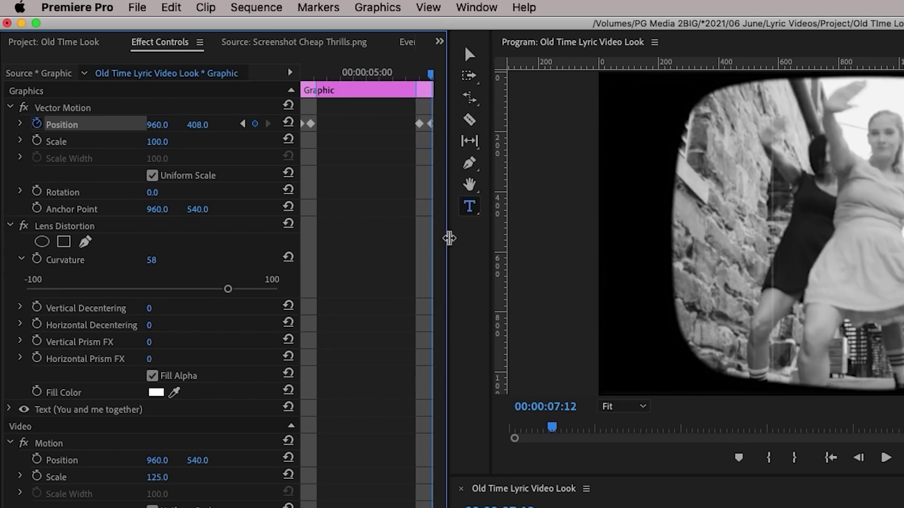
{"action": "left_click_drag", "start_coordinate": [447, 238], "coordinate": [636, 238]}
{"action": "left_click", "coordinate": [603, 124]}
{"action": "left_click", "coordinate": [595, 91]}
{"action": "left_click_drag", "start_coordinate": [594, 91], "coordinate": [597, 90]}
{"action": "left_click_drag", "start_coordinate": [449, 85], "coordinate": [448, 85]}
{"action": "left_click_drag", "start_coordinate": [598, 90], "coordinate": [604, 90]}
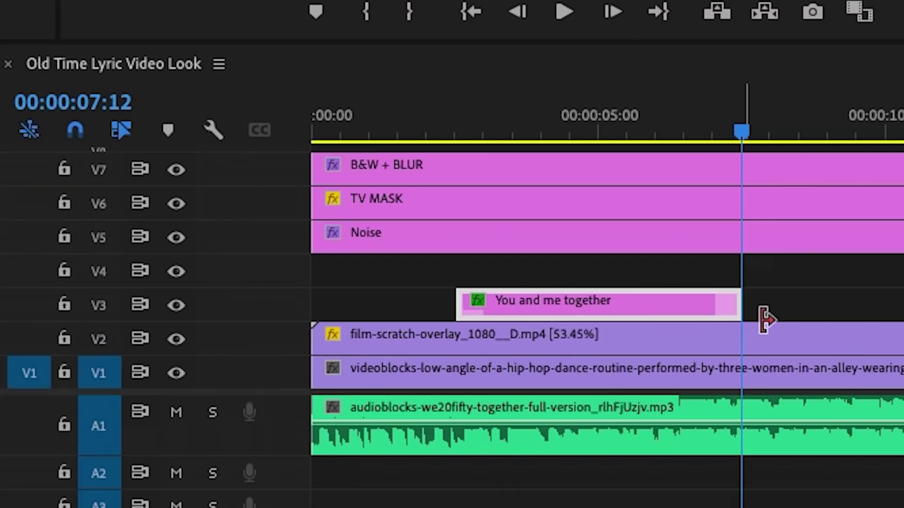
Step: Trim the end of the 'You and me together' clip earlier and play back to check it
{"action": "left_click_drag", "start_coordinate": [748, 308], "coordinate": [670, 306]}
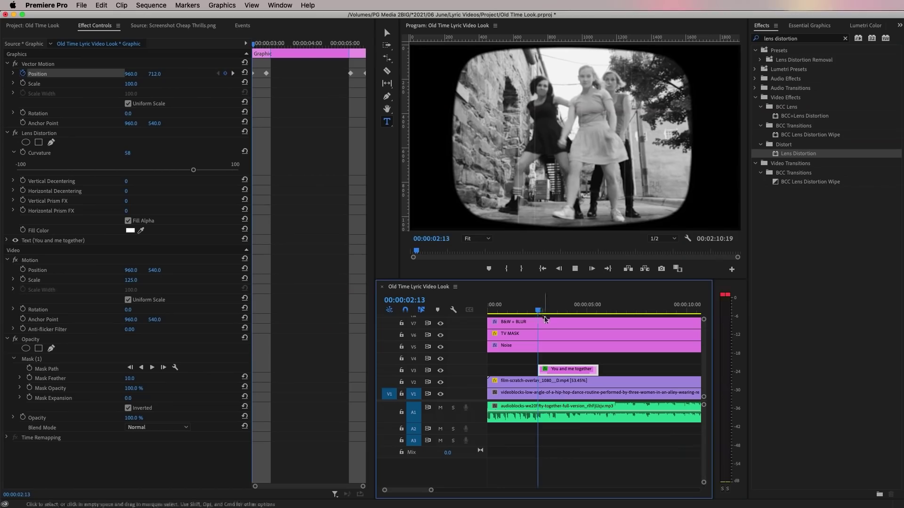
{"action": "key", "text": "space"}
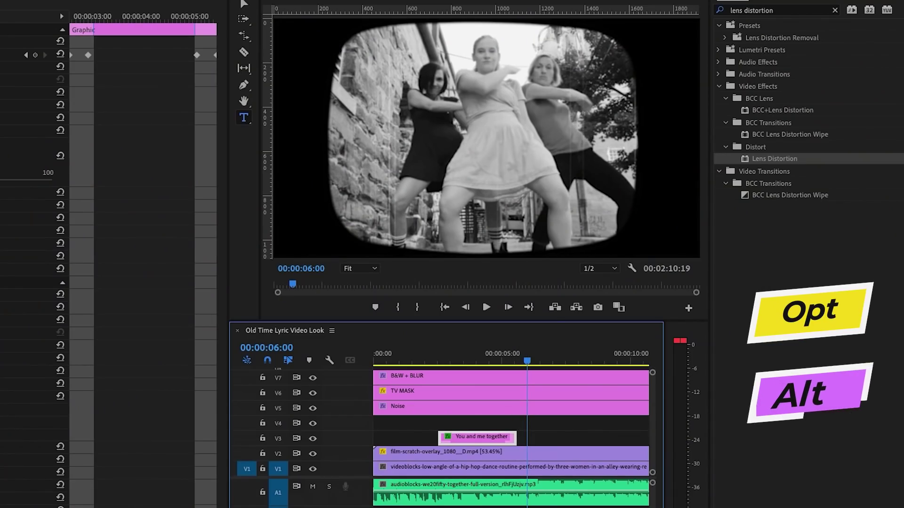
Step: Copy the 'You and me together' title from V3 onto V4 just after the original, then play it back
{"action": "left_click_drag", "start_coordinate": [485, 437], "coordinate": [529, 429]}
{"action": "mouse_move", "coordinate": [508, 362]}
{"action": "left_mouse_down"}
{"action": "mouse_move", "coordinate": [516, 363]}
{"action": "mouse_move", "coordinate": [496, 365]}
{"action": "left_mouse_up"}
{"action": "key", "text": "space"}
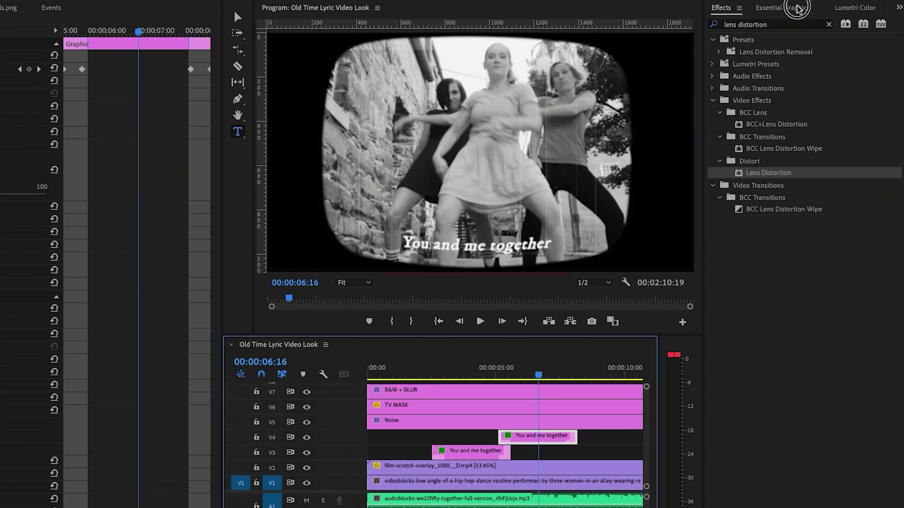
Step: Retype the copied title as 'We could be anything' and trim the V4 lyric clip, extending it five frames
{"action": "left_click", "coordinate": [782, 8]}
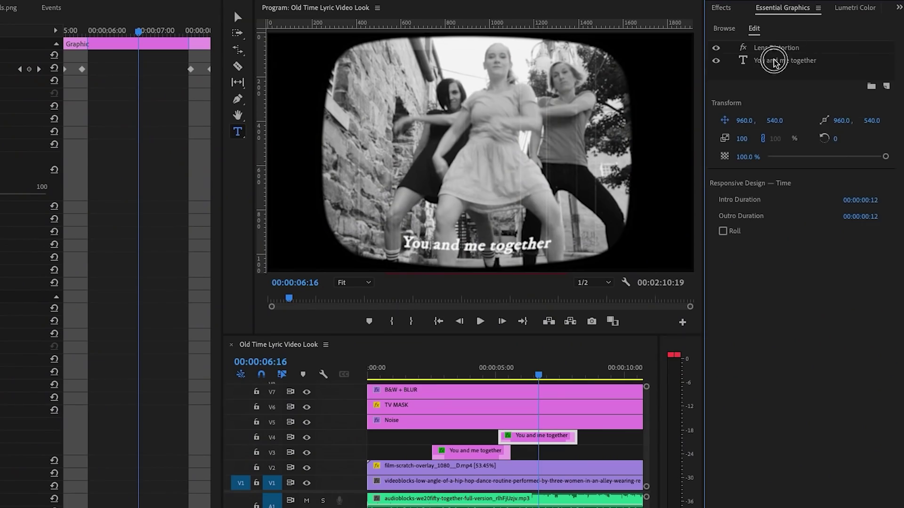
{"action": "left_click", "coordinate": [775, 63]}
{"action": "double_click", "coordinate": [772, 66]}
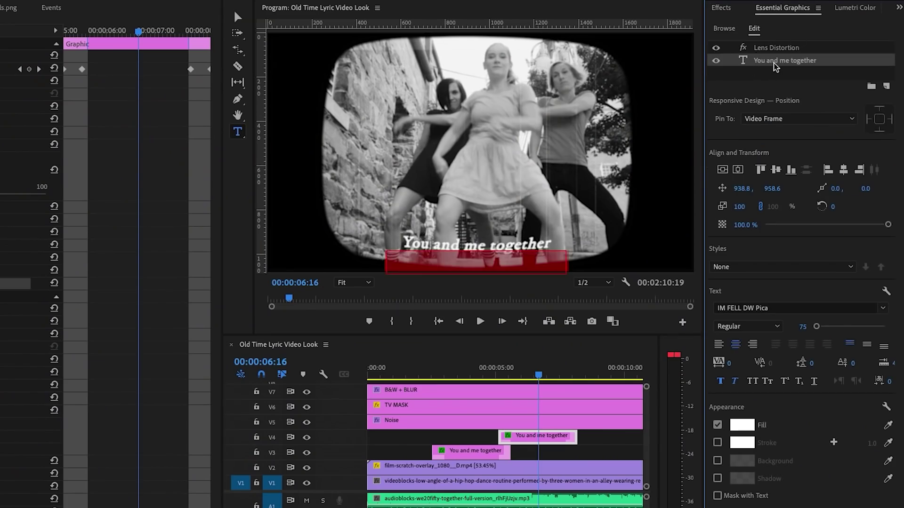
{"action": "type", "text": "We could be anything"}
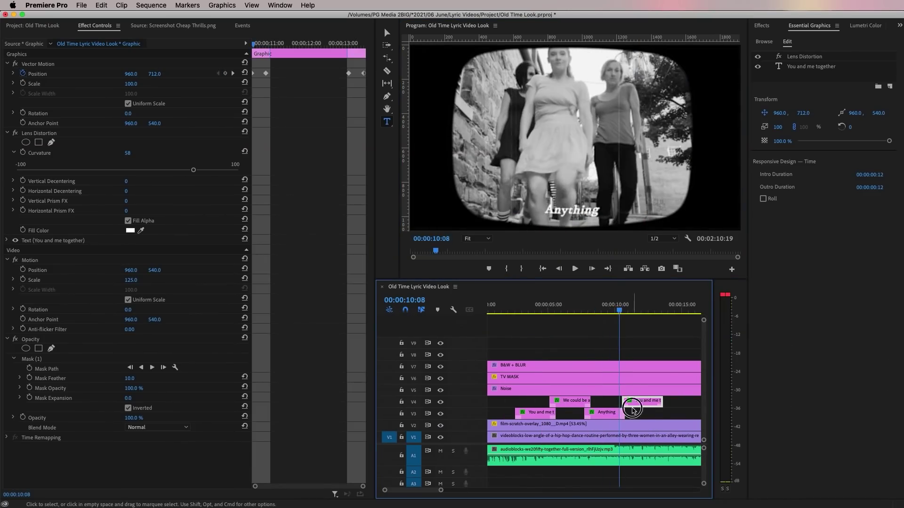
{"action": "left_click_drag", "start_coordinate": [440, 489], "coordinate": [447, 490]}
{"action": "left_click_drag", "start_coordinate": [621, 400], "coordinate": [622, 400]}
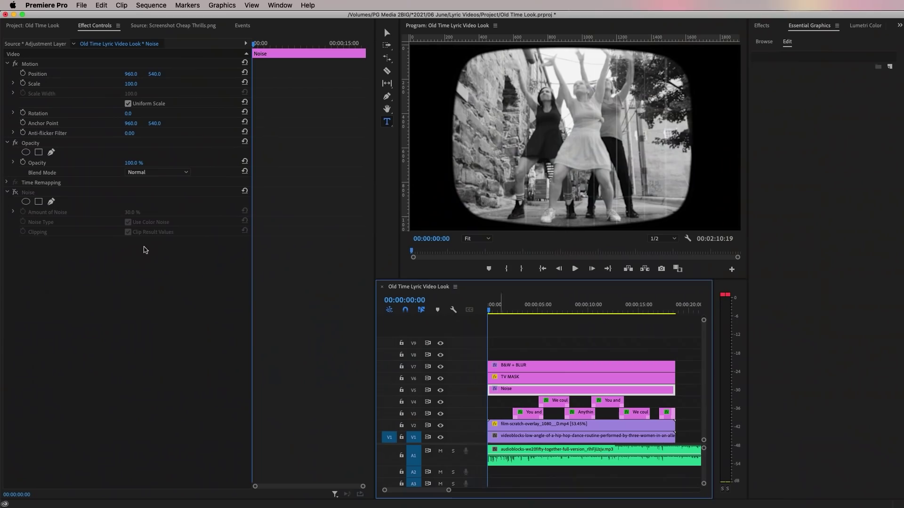
Step: Re-enable the Noise effect and render the sequence's effects In to Out
{"action": "left_click", "coordinate": [15, 192]}
{"action": "left_click", "coordinate": [151, 5]}
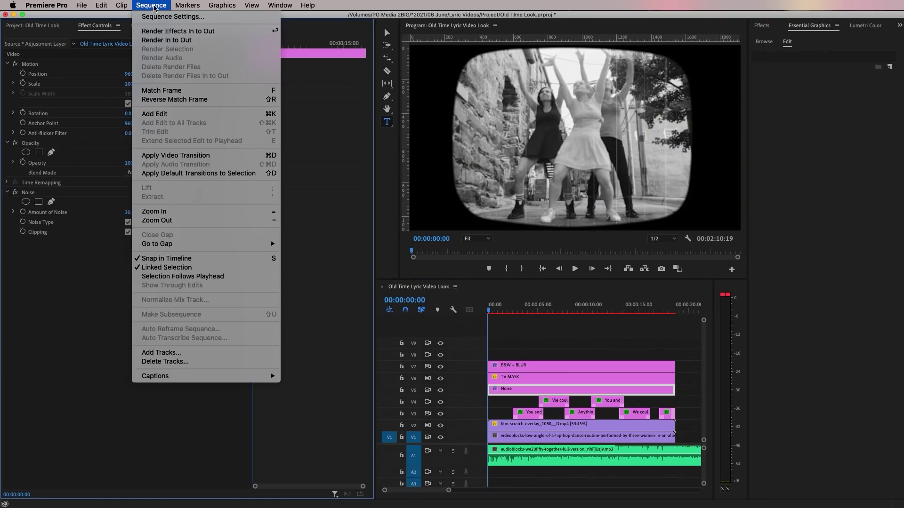
{"action": "left_click", "coordinate": [165, 38]}
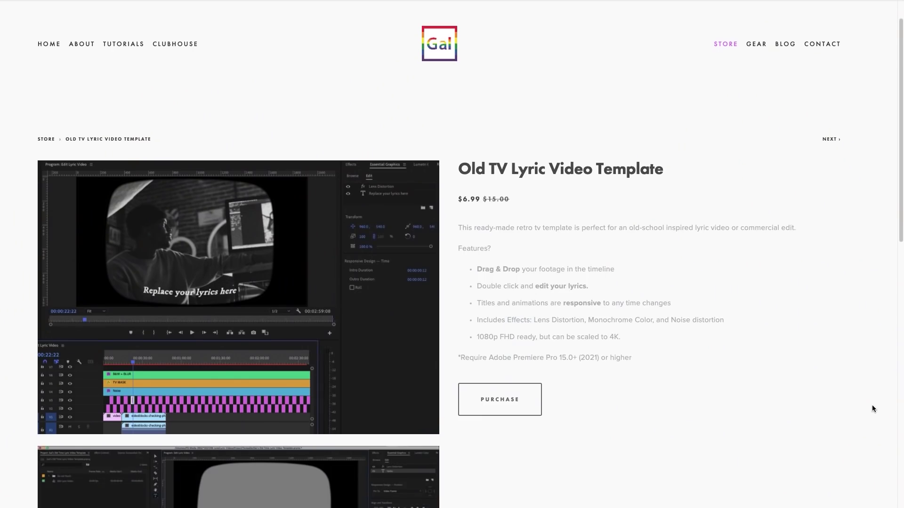
Step: Scroll through the Old TV Lyric Video Template page's features and preview screenshots
{"action": "scroll", "coordinate": [872, 405], "scroll_direction": "down", "scroll_amount": 1}
{"action": "scroll", "coordinate": [872, 406], "scroll_direction": "down", "scroll_amount": 2}
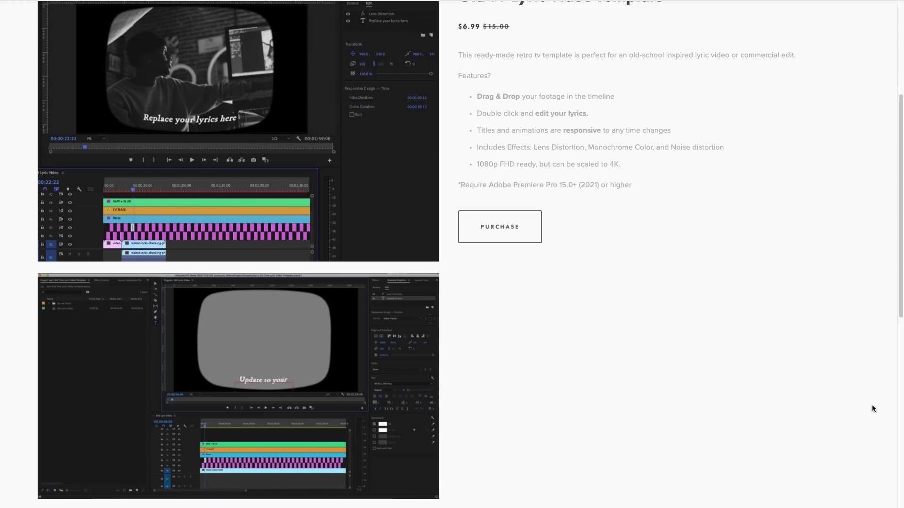
{"action": "scroll", "coordinate": [871, 409], "scroll_direction": "down", "scroll_amount": 3}
{"action": "scroll", "coordinate": [871, 409], "scroll_direction": "down", "scroll_amount": 2}
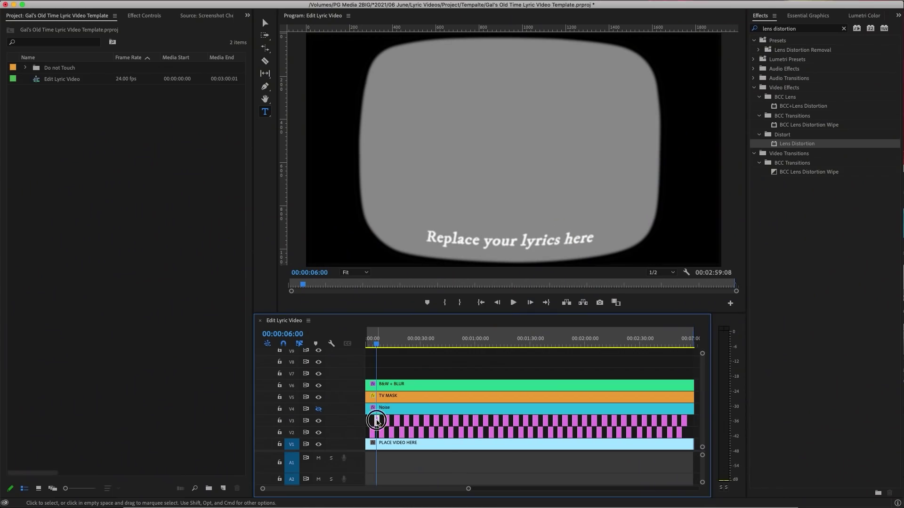
Step: Select a placeholder lyric clip and open its 'Replace your lyrics here' text for editing
{"action": "left_click", "coordinate": [808, 15]}
{"action": "left_click", "coordinate": [813, 57]}
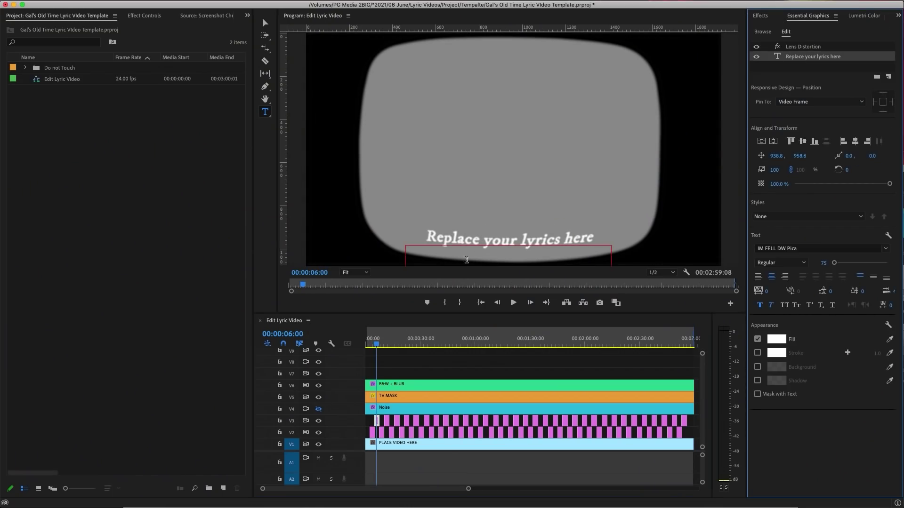
{"action": "left_click", "coordinate": [467, 256]}
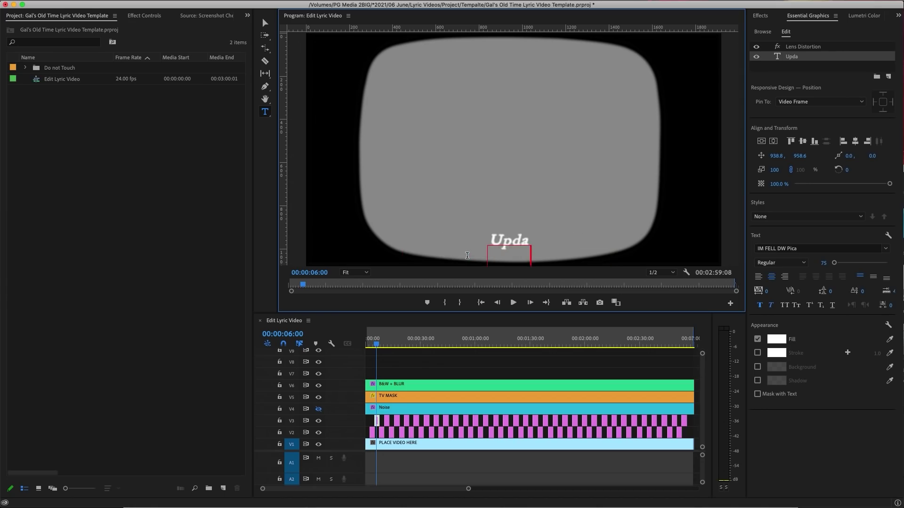